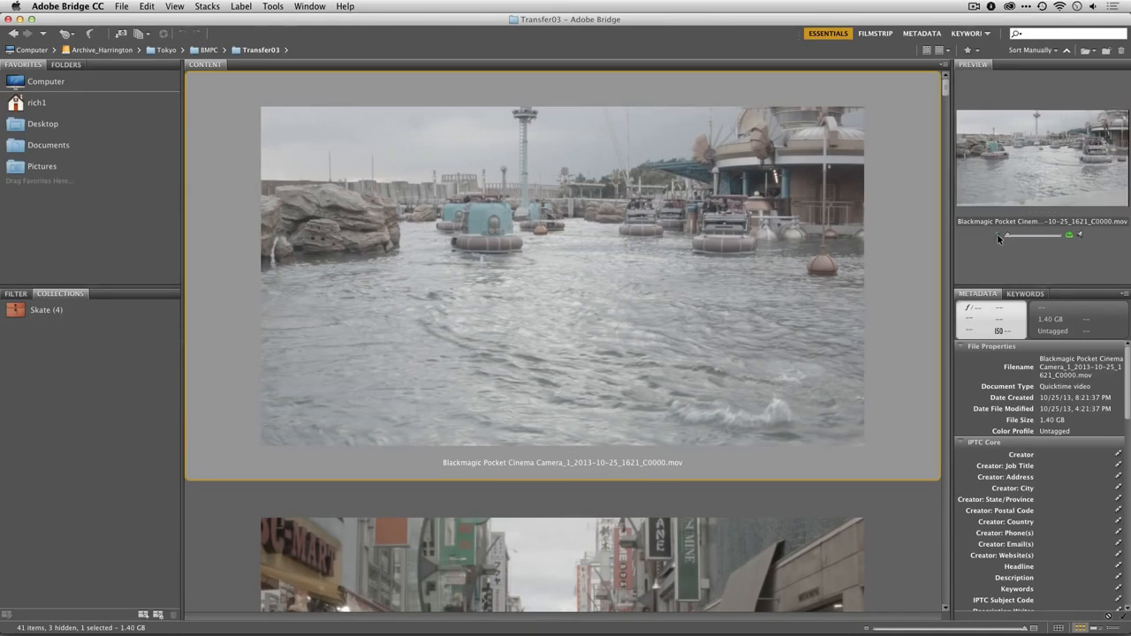
Preview the harbor boats clip 1621_C0000, and shrink the thumbnails so that five clips fit per row.
{"action": "left_click", "coordinate": [998, 236]}
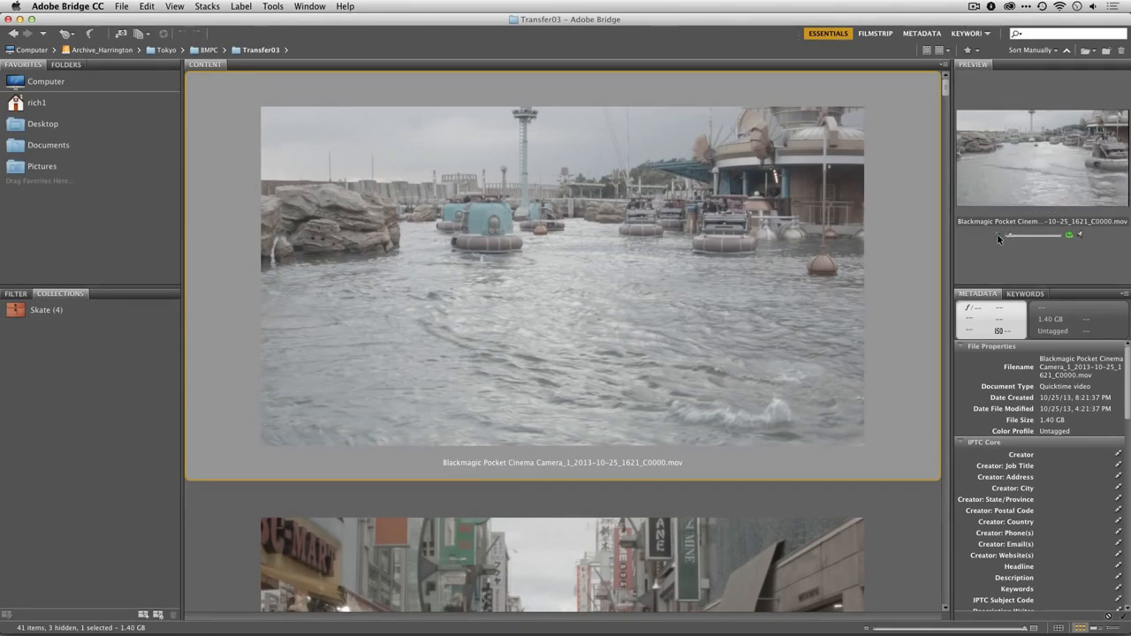
{"action": "left_click", "coordinate": [998, 235]}
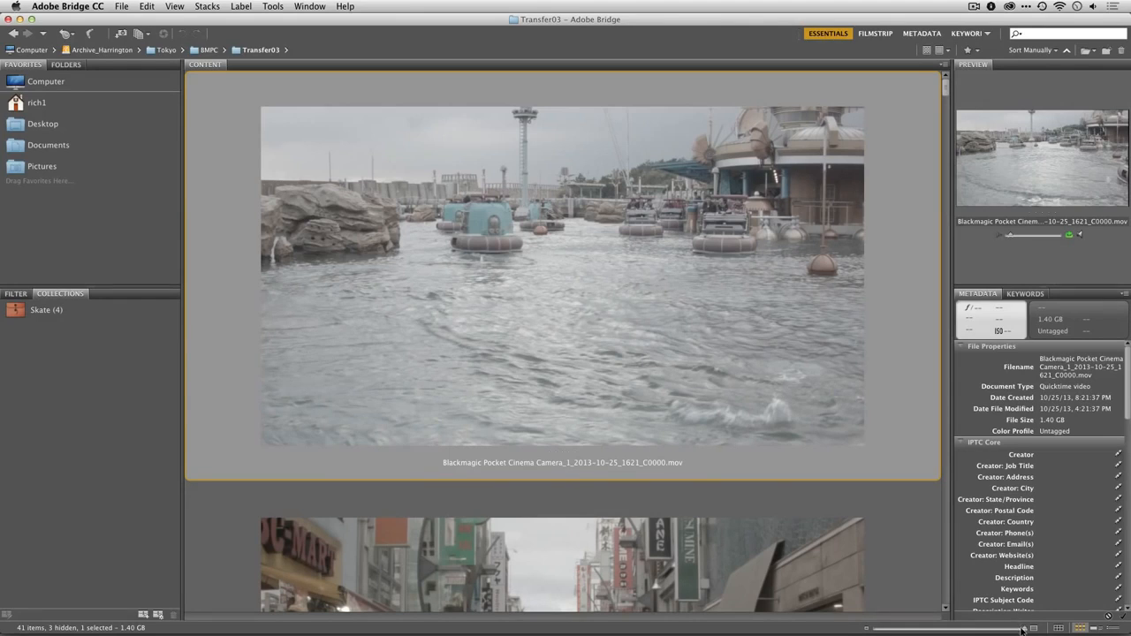
{"action": "left_click_drag", "start_coordinate": [1021, 626], "coordinate": [937, 619]}
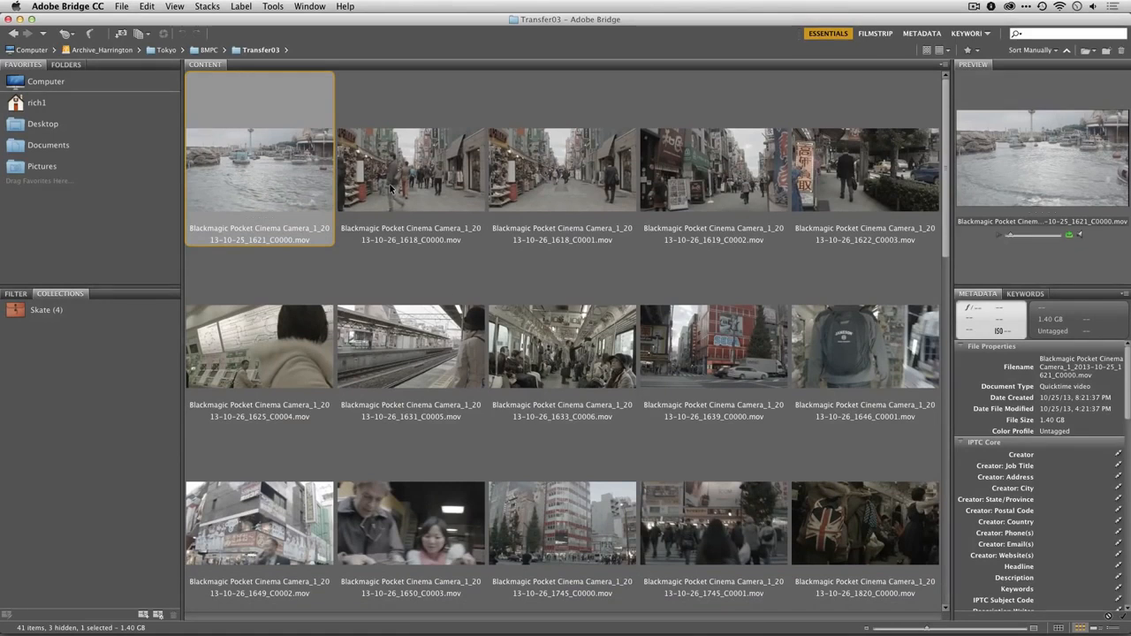
Play the street clip 1618_C0000 in the preview and give it a four-star rating.
{"action": "left_click", "coordinate": [391, 188]}
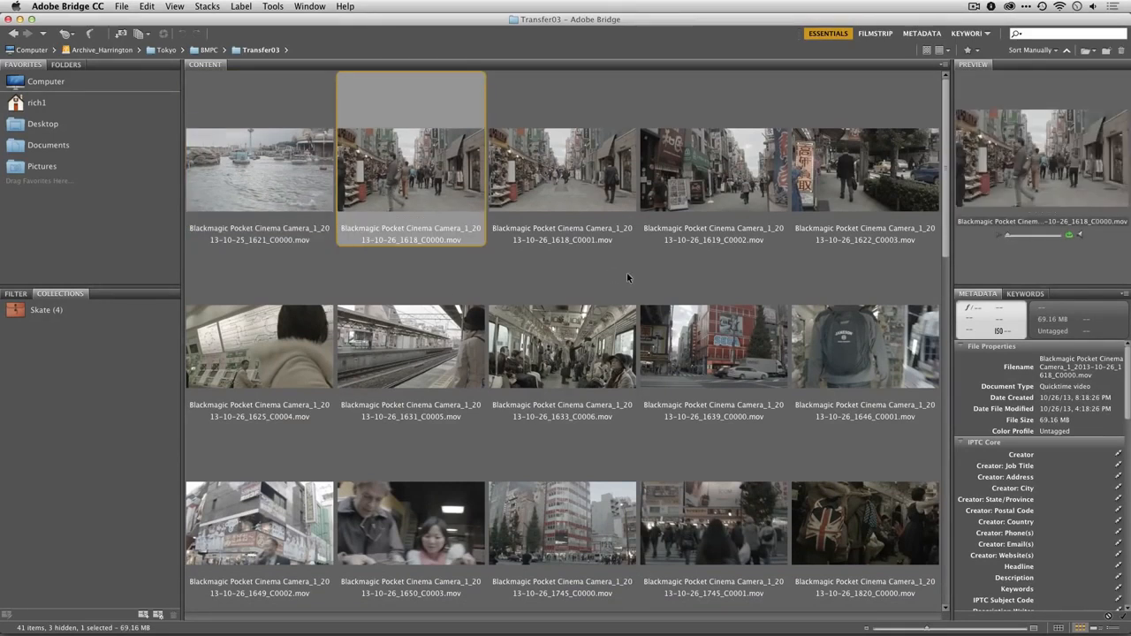
{"action": "left_click", "coordinate": [1000, 235]}
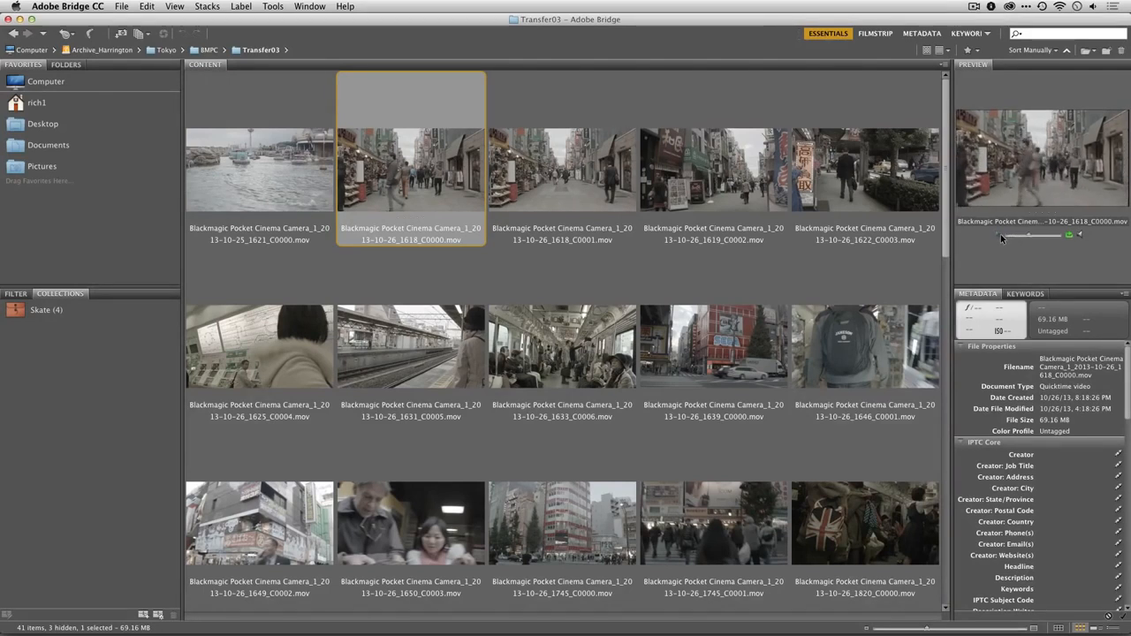
{"action": "left_click", "coordinate": [241, 6]}
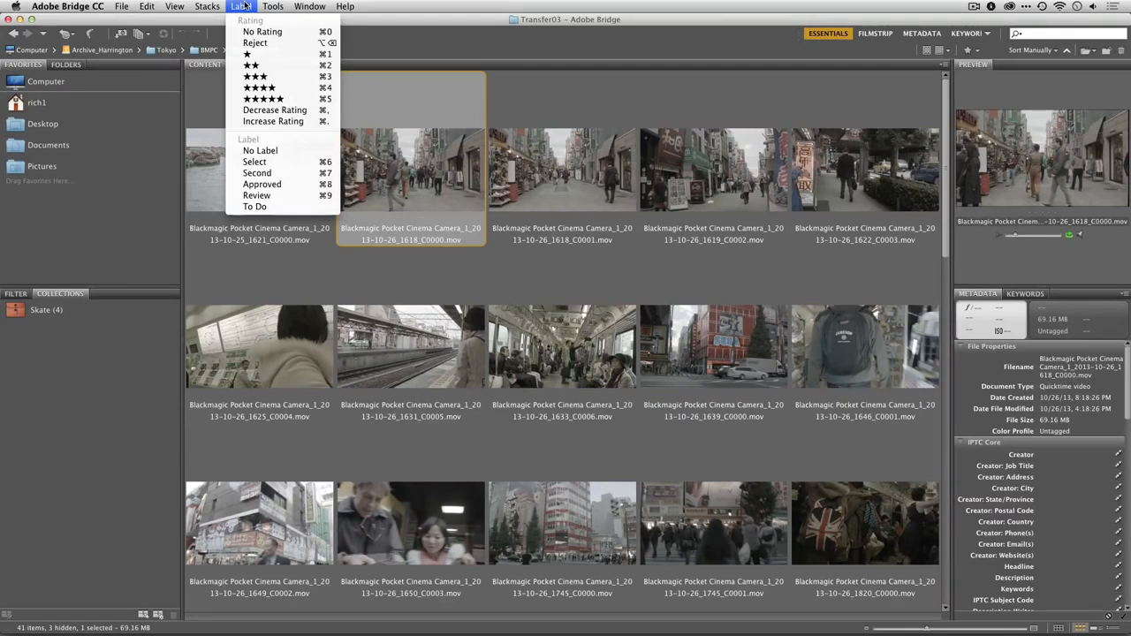
{"action": "left_click", "coordinate": [257, 88]}
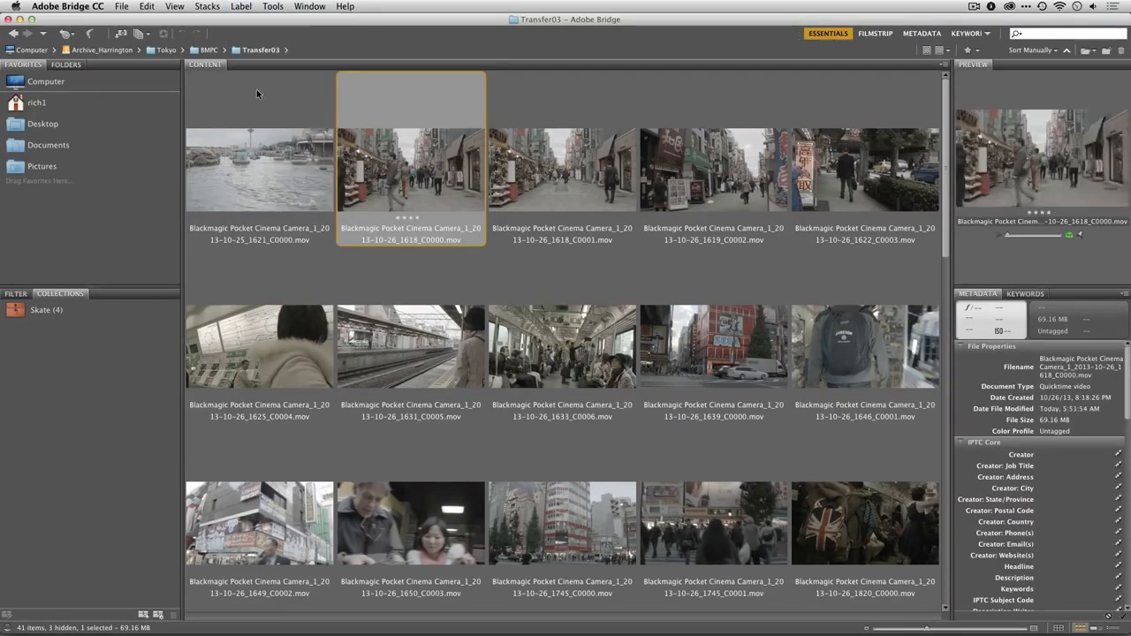
Rate clip 1618_C0001 three stars and clip 1619_C0002 five stars.
{"action": "left_click", "coordinate": [578, 196]}
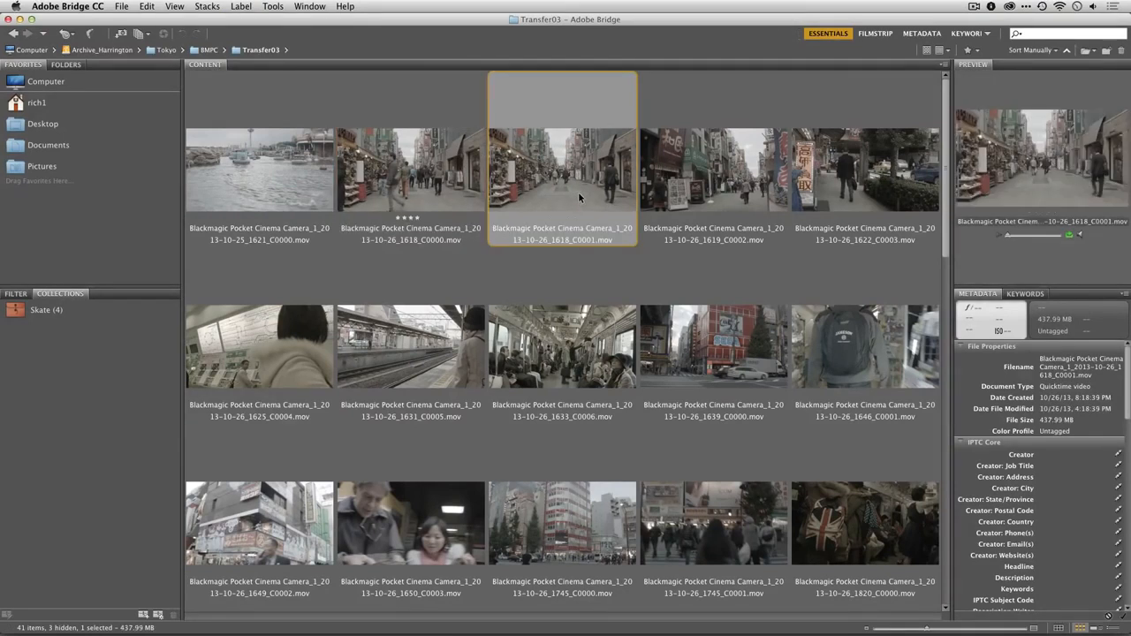
{"action": "key", "text": "super+3"}
{"action": "left_click", "coordinate": [740, 200]}
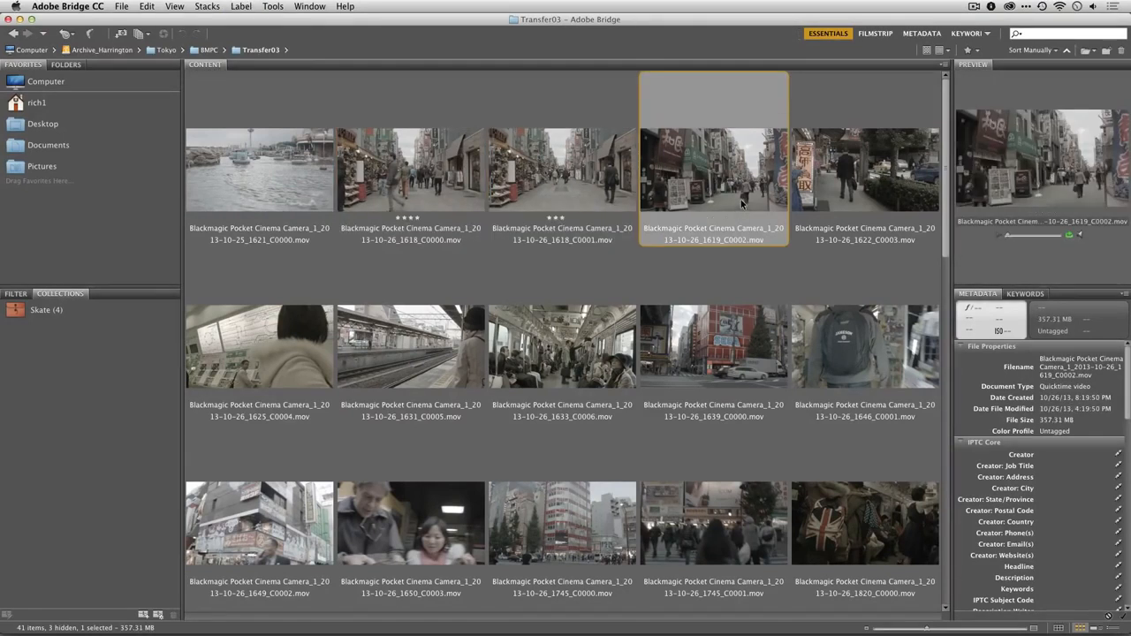
{"action": "key", "text": "super+5"}
Play and scrub through clip 1622_C0003 in the preview, and rate it two stars.
{"action": "left_click", "coordinate": [844, 192]}
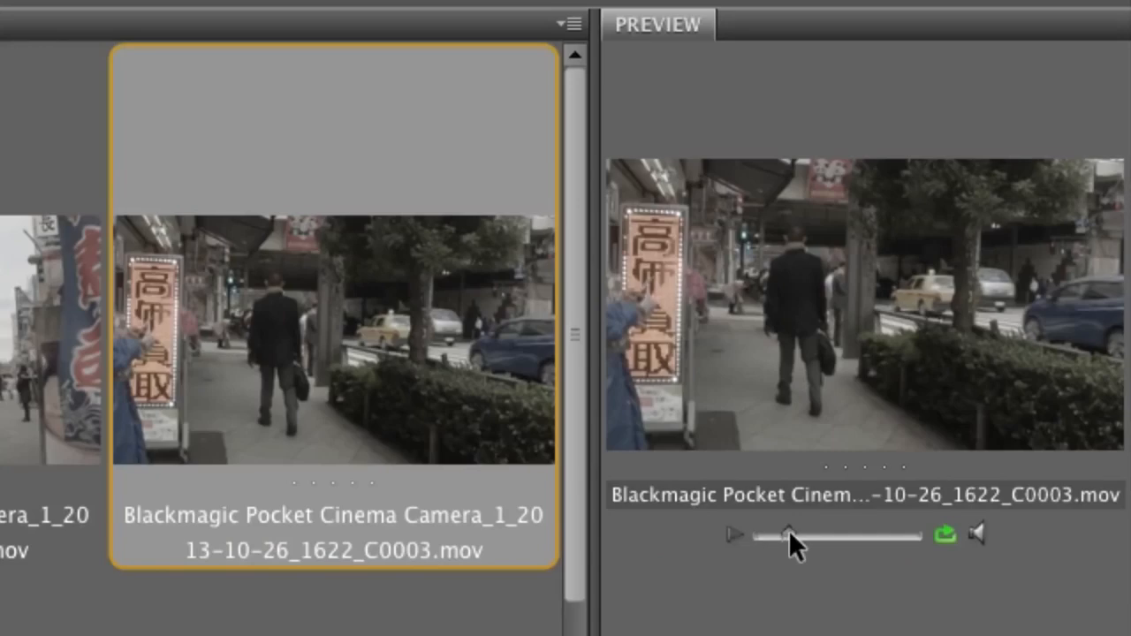
{"action": "left_click_drag", "start_coordinate": [789, 530], "coordinate": [800, 531]}
{"action": "left_click", "coordinate": [729, 533]}
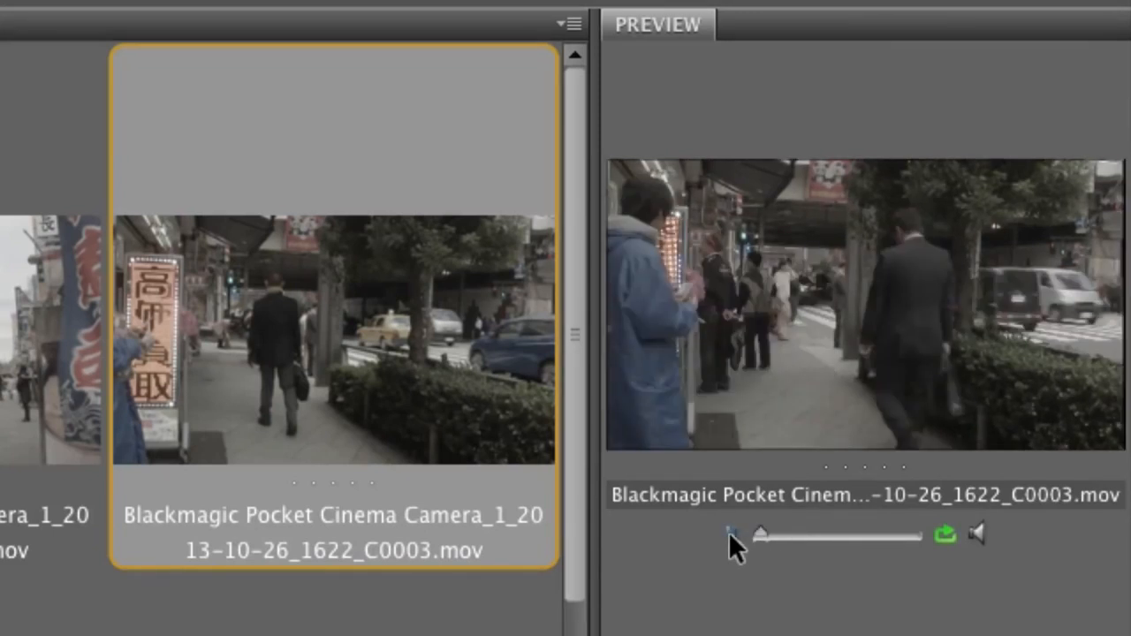
{"action": "left_click_drag", "start_coordinate": [770, 535], "coordinate": [880, 544]}
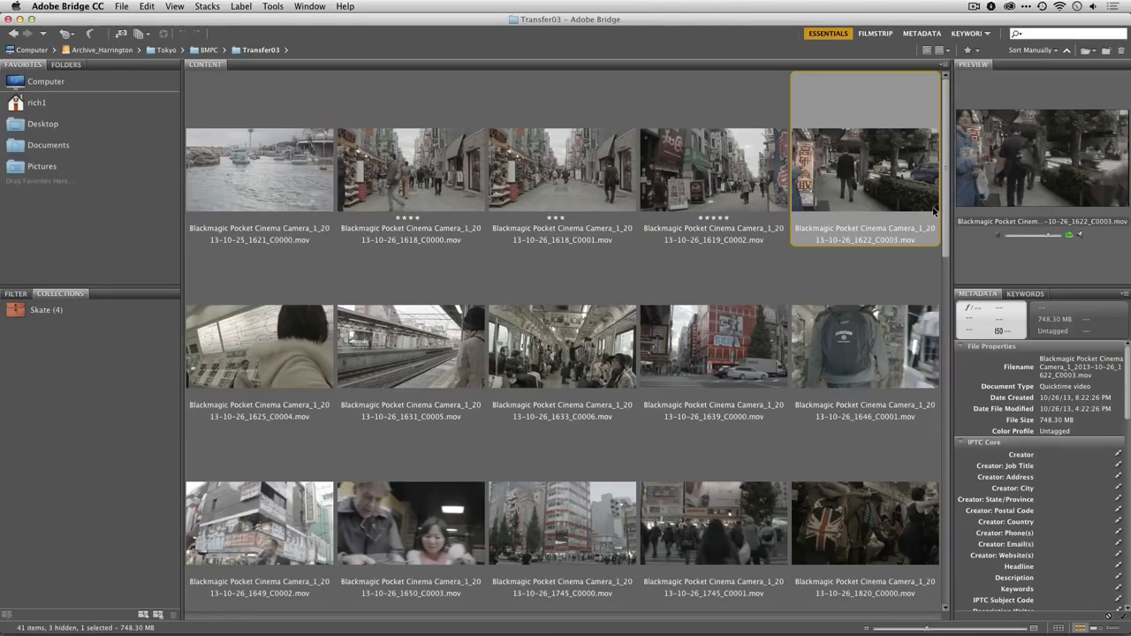
{"action": "key", "text": "super+2"}
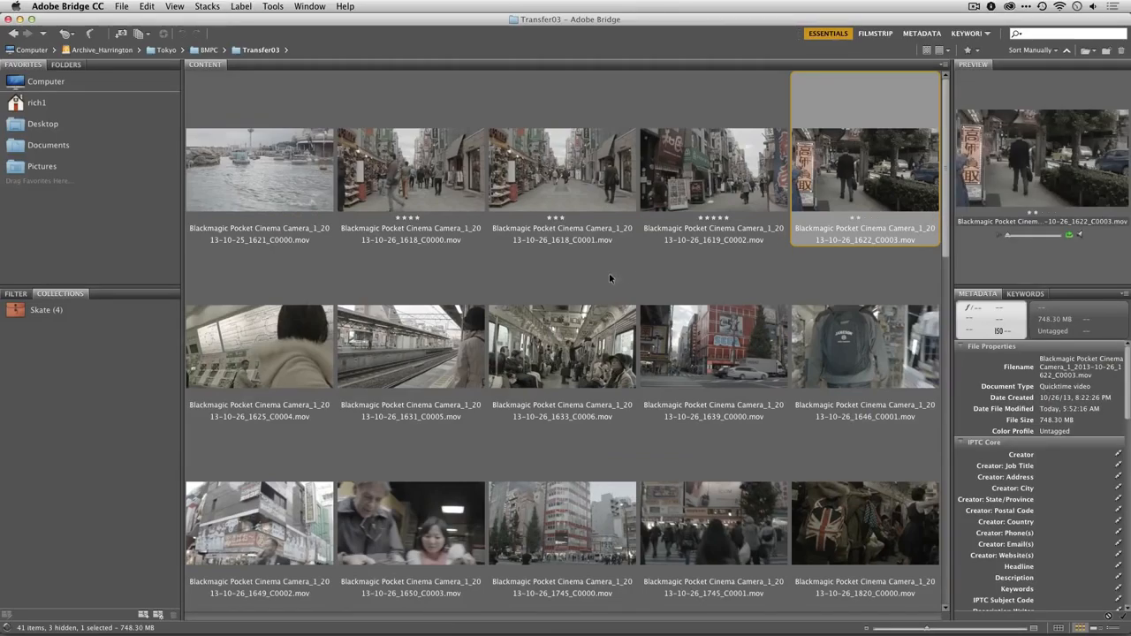
Rate clip 1625_C0004 four stars and the train platform clip 1631_C0005 five stars.
{"action": "left_click", "coordinate": [216, 348]}
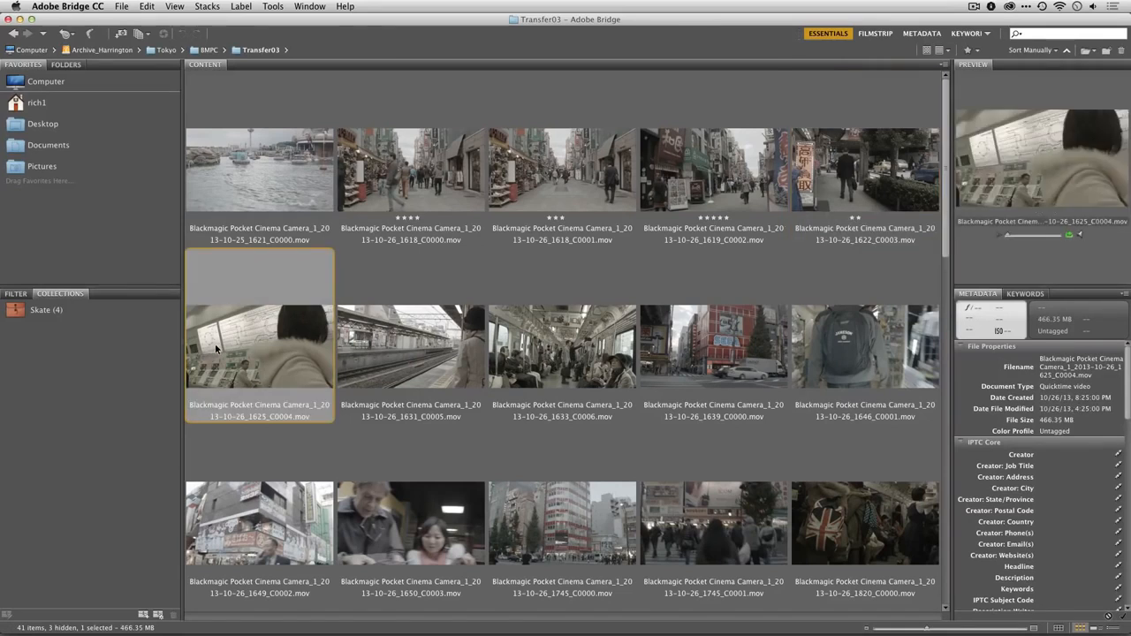
{"action": "key", "text": "super+4"}
{"action": "left_click", "coordinate": [429, 365]}
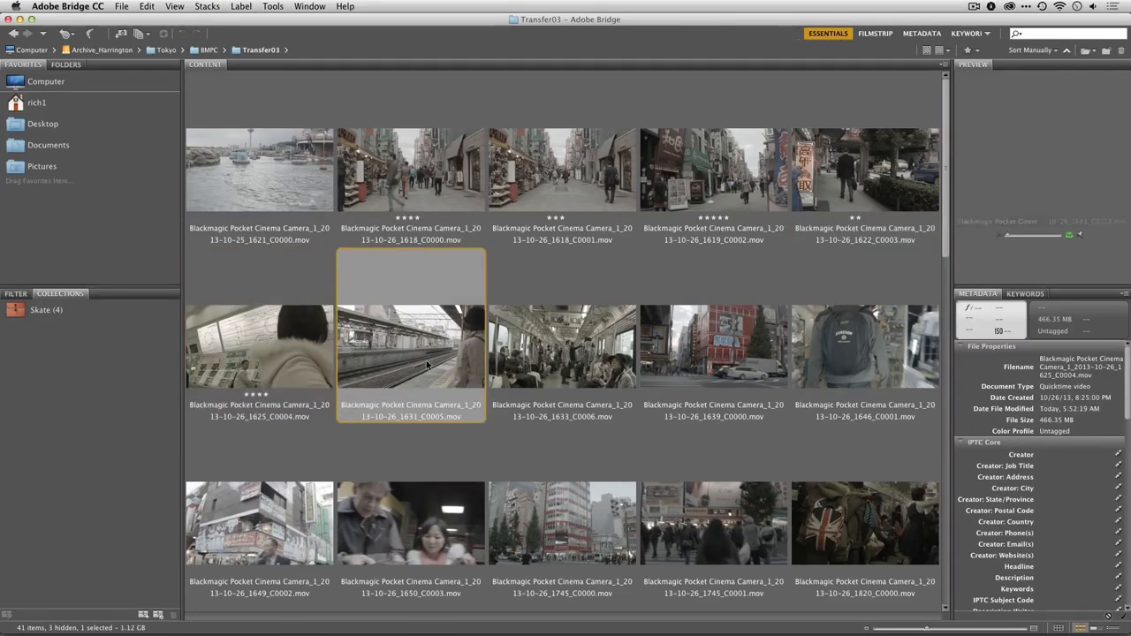
{"action": "key", "text": "super+5"}
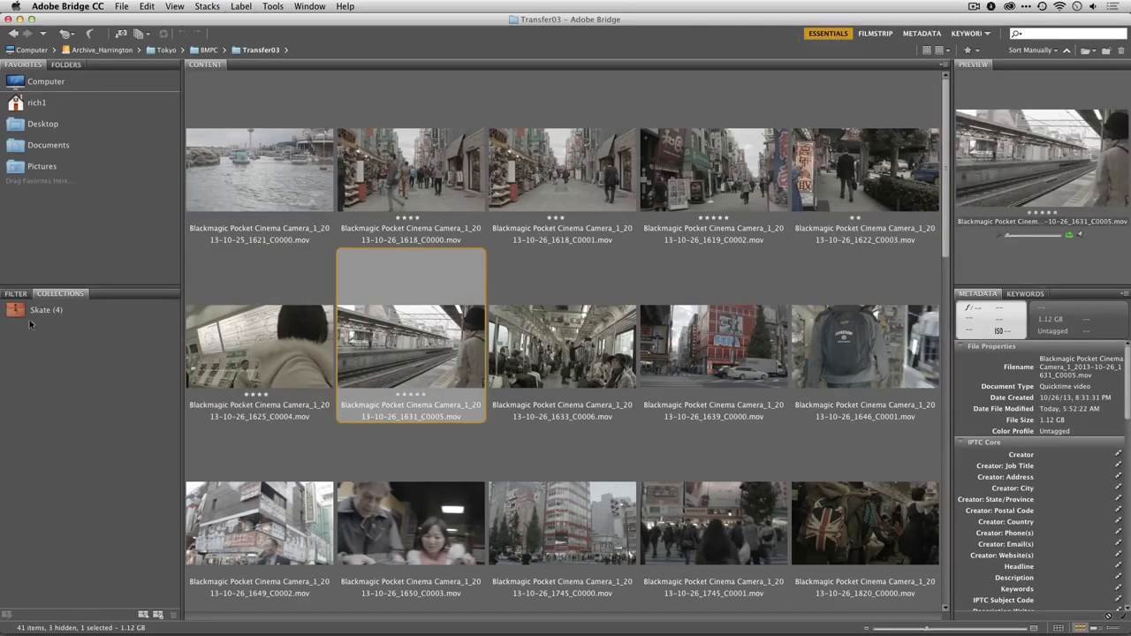
Filter the folder to show only the clips rated four or five stars.
{"action": "left_click", "coordinate": [22, 297]}
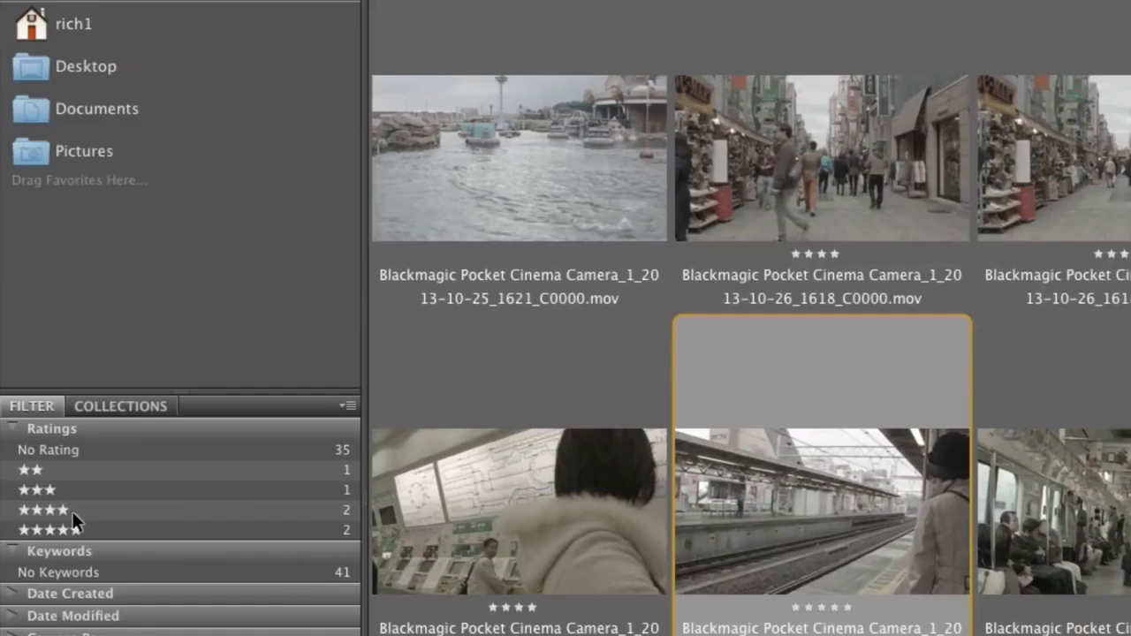
{"action": "left_click", "coordinate": [36, 347]}
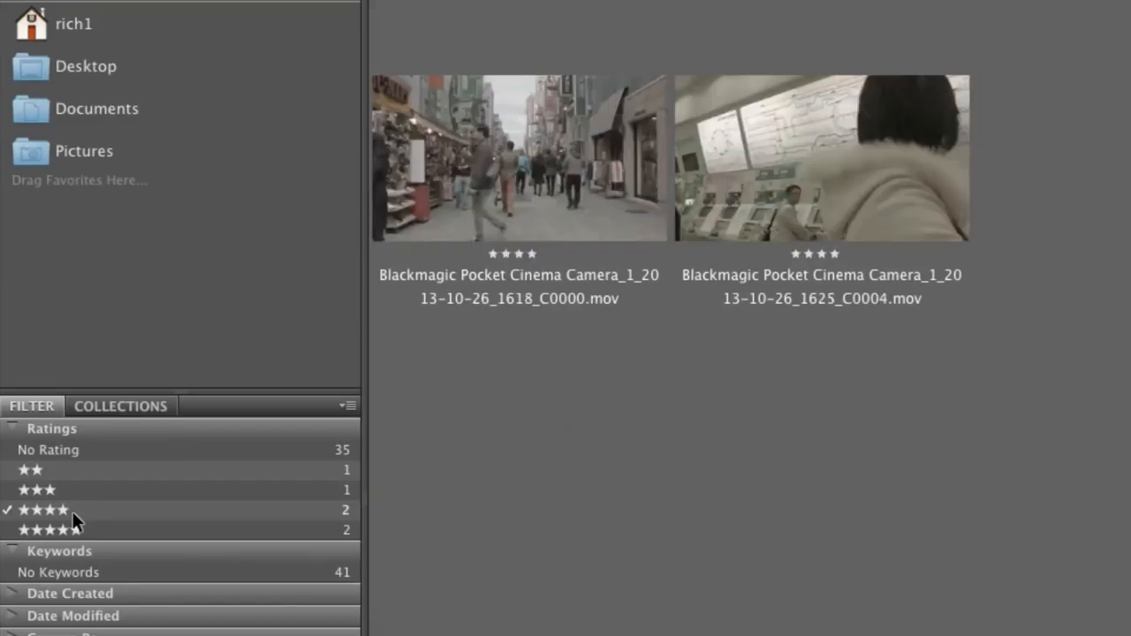
{"action": "left_click", "coordinate": [64, 528]}
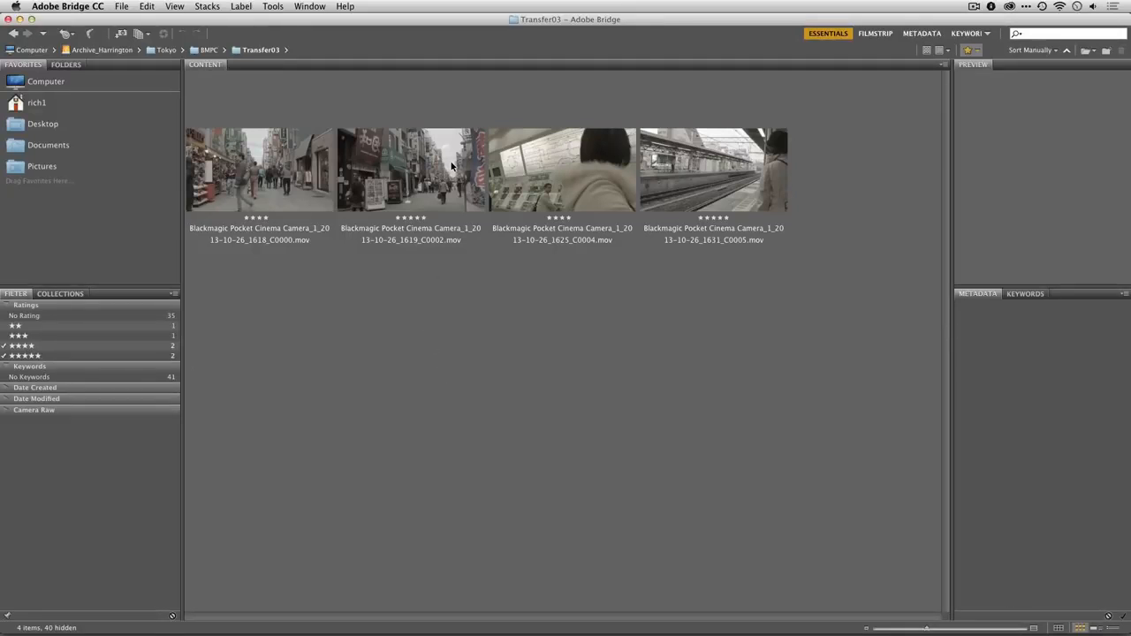
Switch to Photoshop and look up its Browse in Bridge command without running it.
{"action": "key", "text": "super+Tab"}
{"action": "key", "text": "super+Tab"}
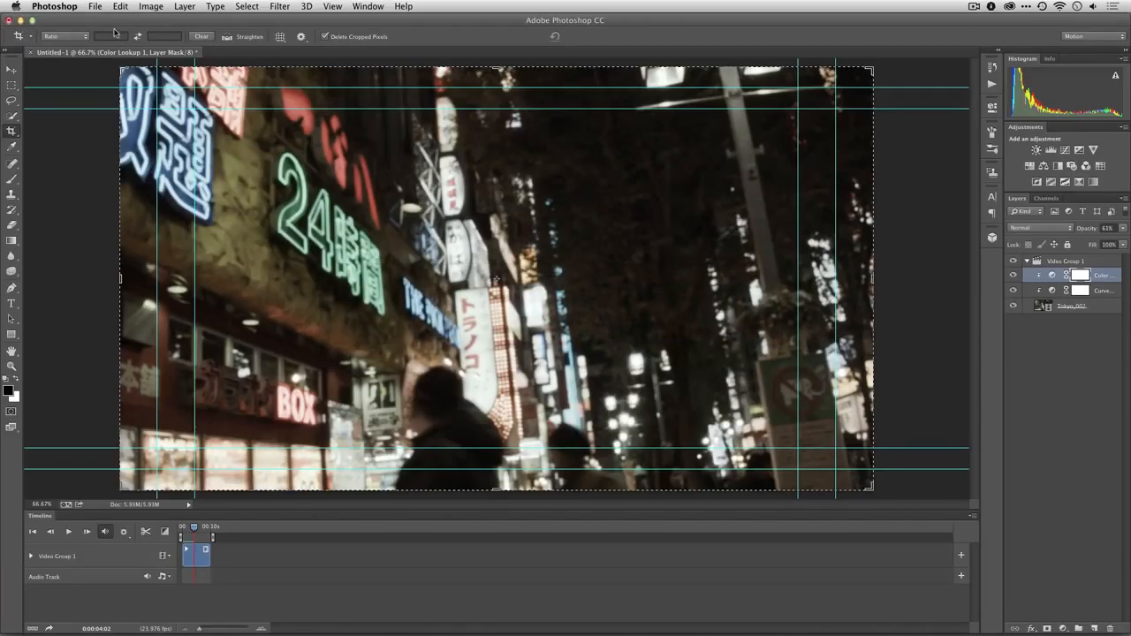
{"action": "left_click", "coordinate": [95, 7]}
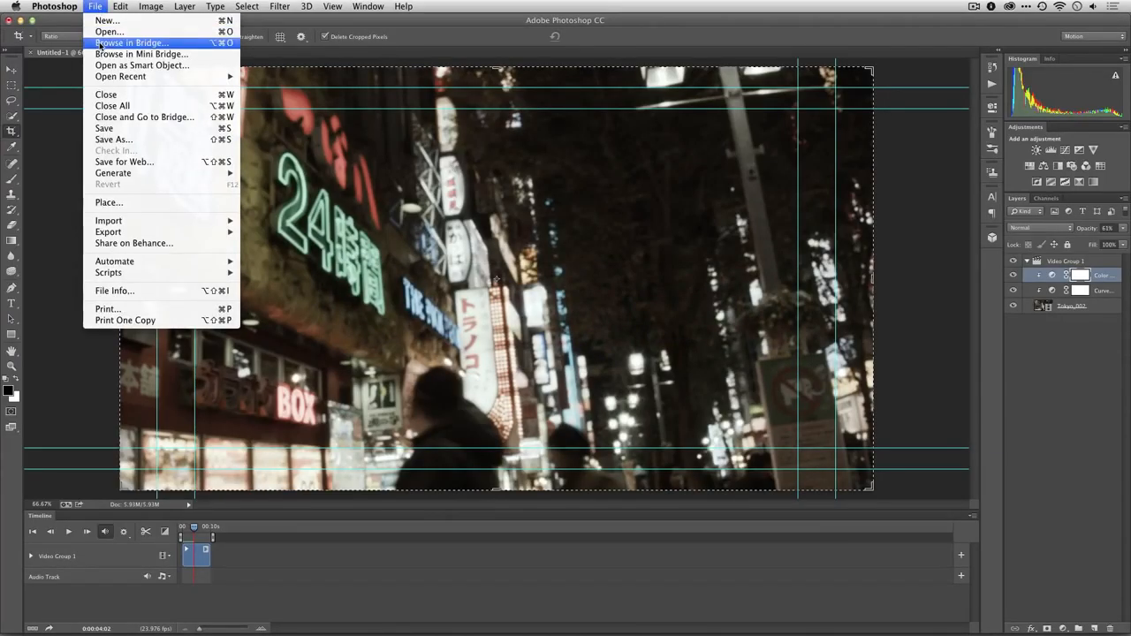
{"action": "left_click", "coordinate": [93, 6]}
Switch back to Adobe Bridge and clear the four-star and five-star rating filters.
{"action": "key", "text": "super+Tab"}
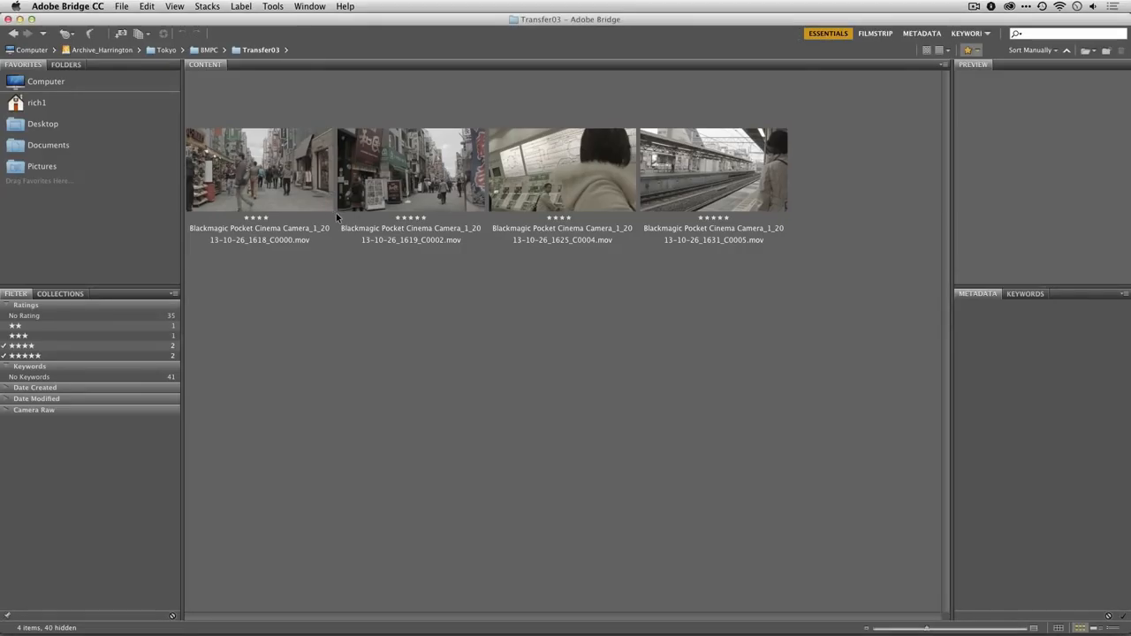
{"action": "left_click", "coordinate": [29, 346]}
{"action": "left_click", "coordinate": [32, 356]}
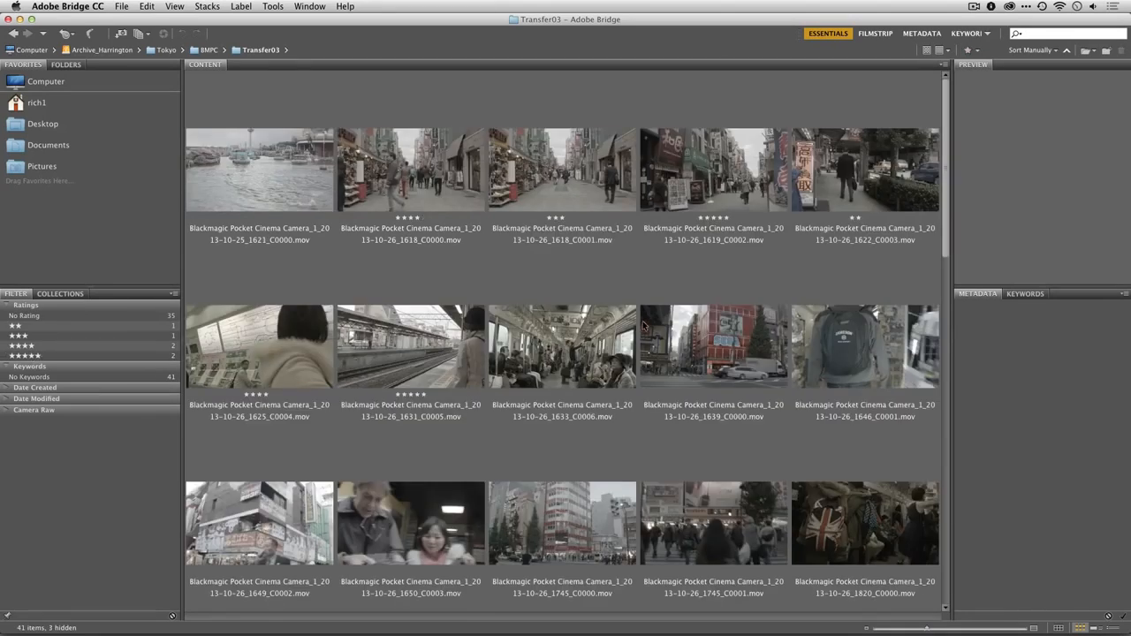
Select the clips from 1959_C0005 through 2144_C0002 at the end of the folder and group them as a stack.
{"action": "scroll", "coordinate": [643, 320], "scroll_direction": "down", "scroll_amount": 10}
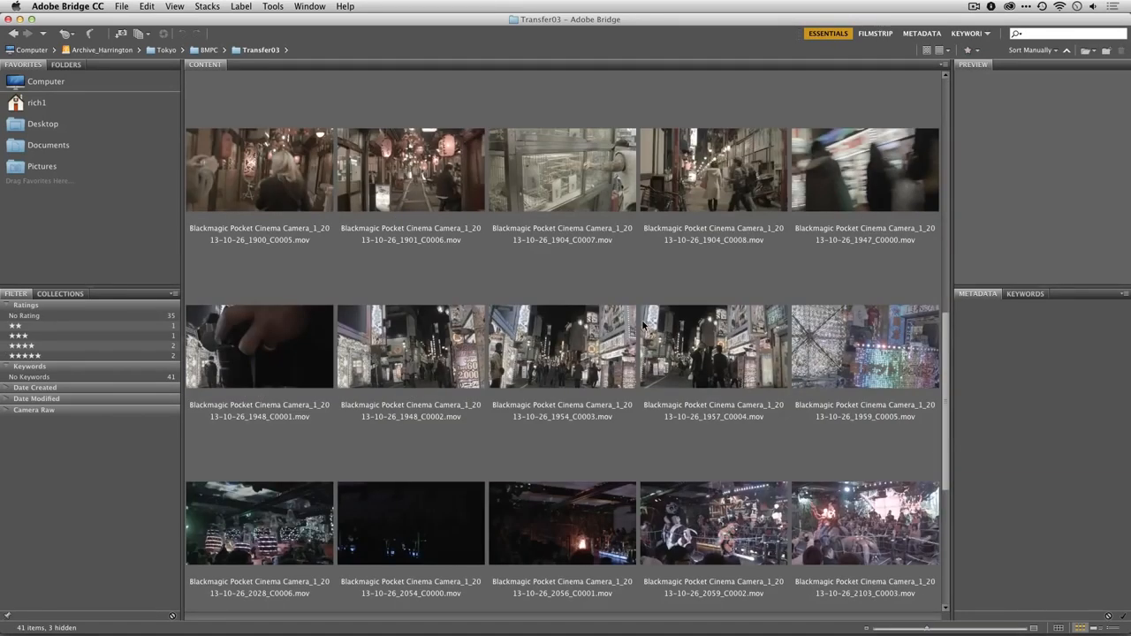
{"action": "left_click", "coordinate": [847, 370]}
{"action": "scroll", "coordinate": [847, 366], "scroll_direction": "down", "scroll_amount": 5}
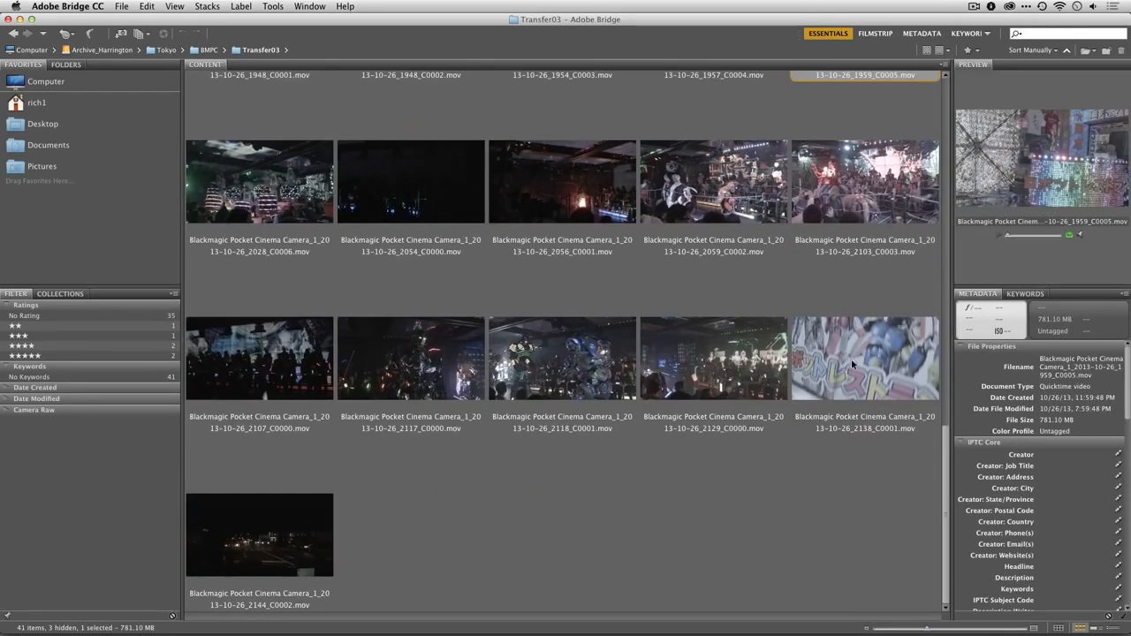
{"action": "key", "text": "super+a"}
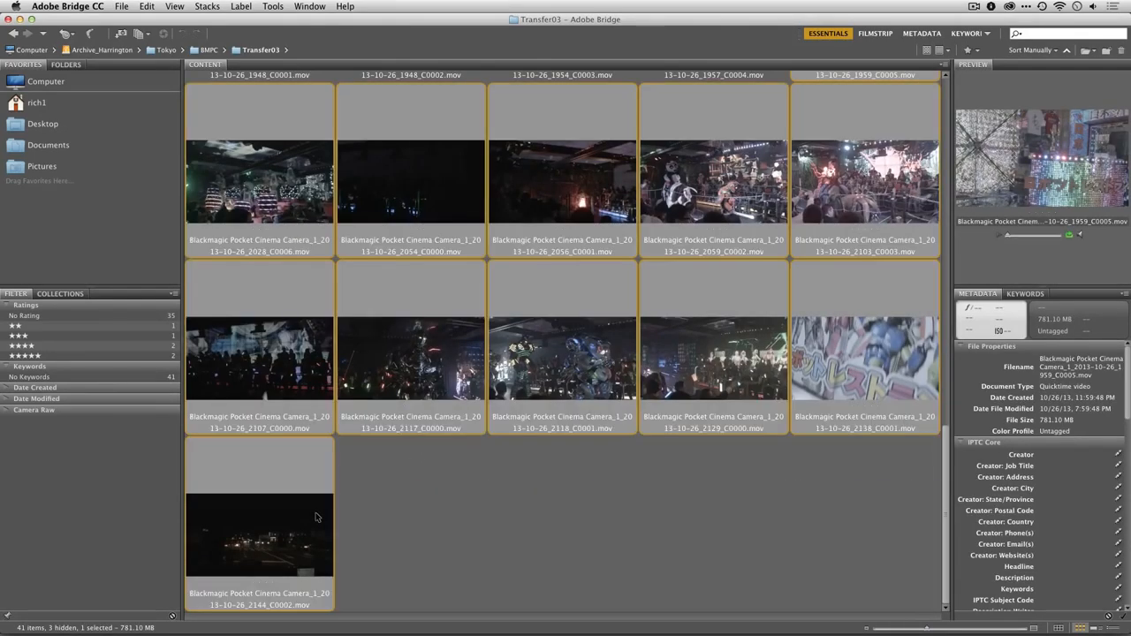
{"action": "scroll", "coordinate": [606, 478], "scroll_direction": "up", "scroll_amount": 7}
{"action": "scroll", "coordinate": [605, 477], "scroll_direction": "down", "scroll_amount": 2}
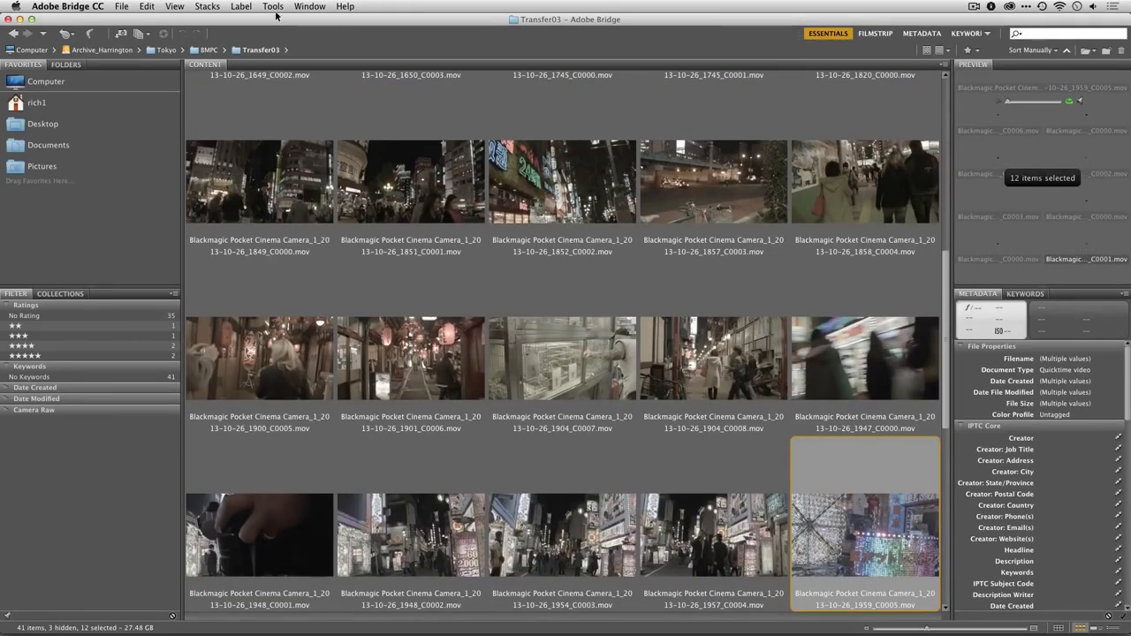
{"action": "left_click", "coordinate": [205, 5]}
{"action": "left_click", "coordinate": [209, 20]}
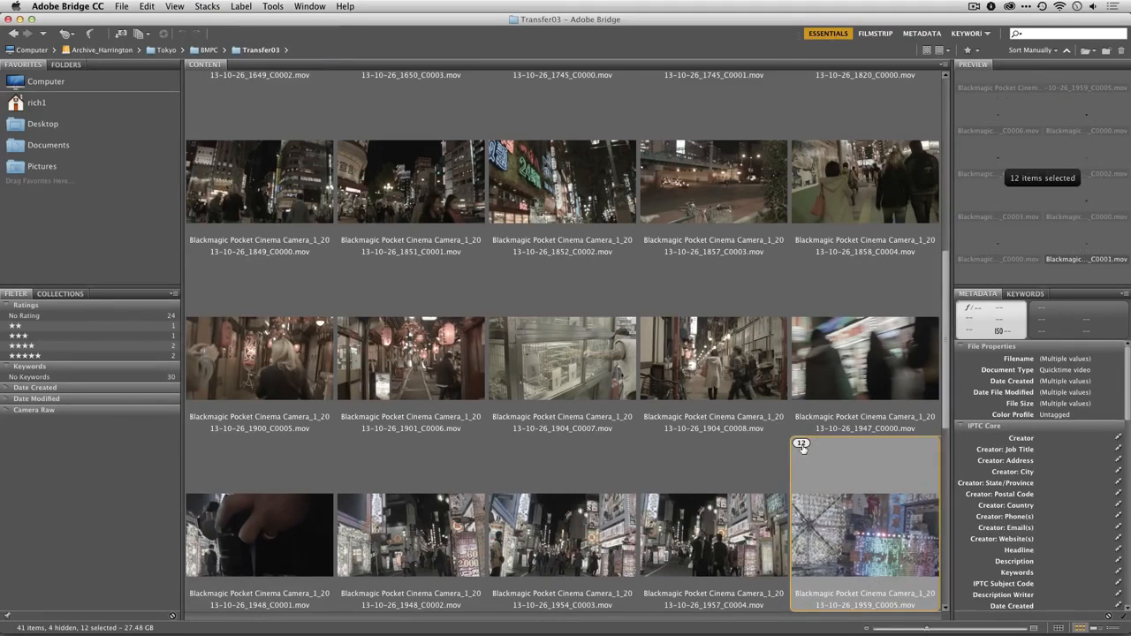
Select the five clips from 1947_C0000 through 1957_C0004 and group them as a stack.
{"action": "left_click", "coordinate": [734, 550]}
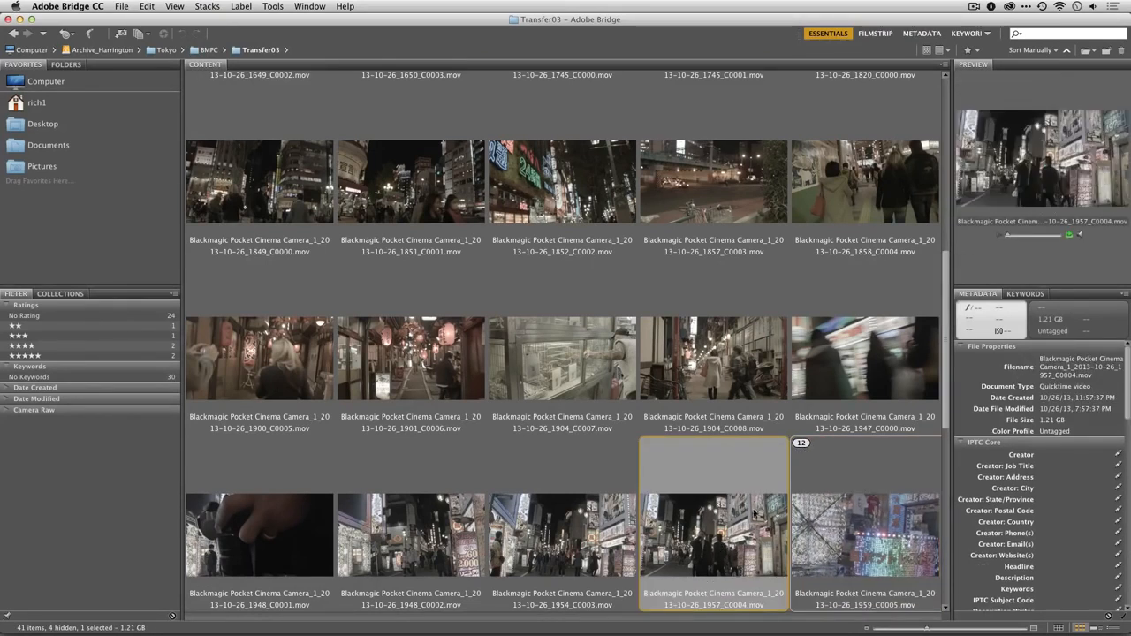
{"action": "left_click", "coordinate": [829, 381], "text": "shift"}
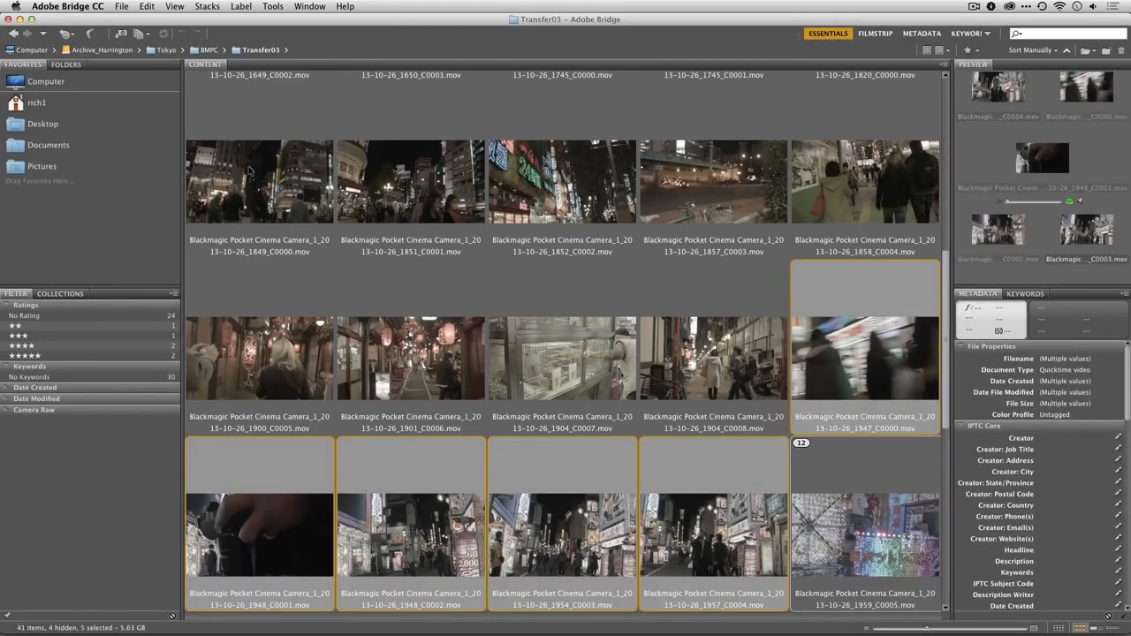
{"action": "left_click", "coordinate": [207, 6]}
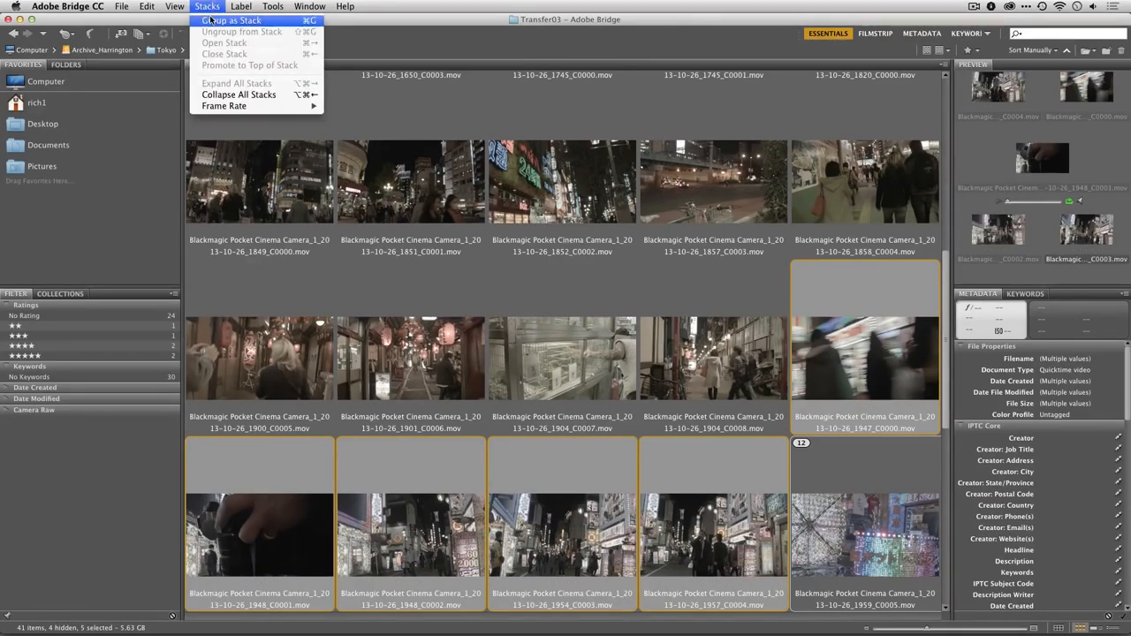
{"action": "left_click", "coordinate": [232, 19]}
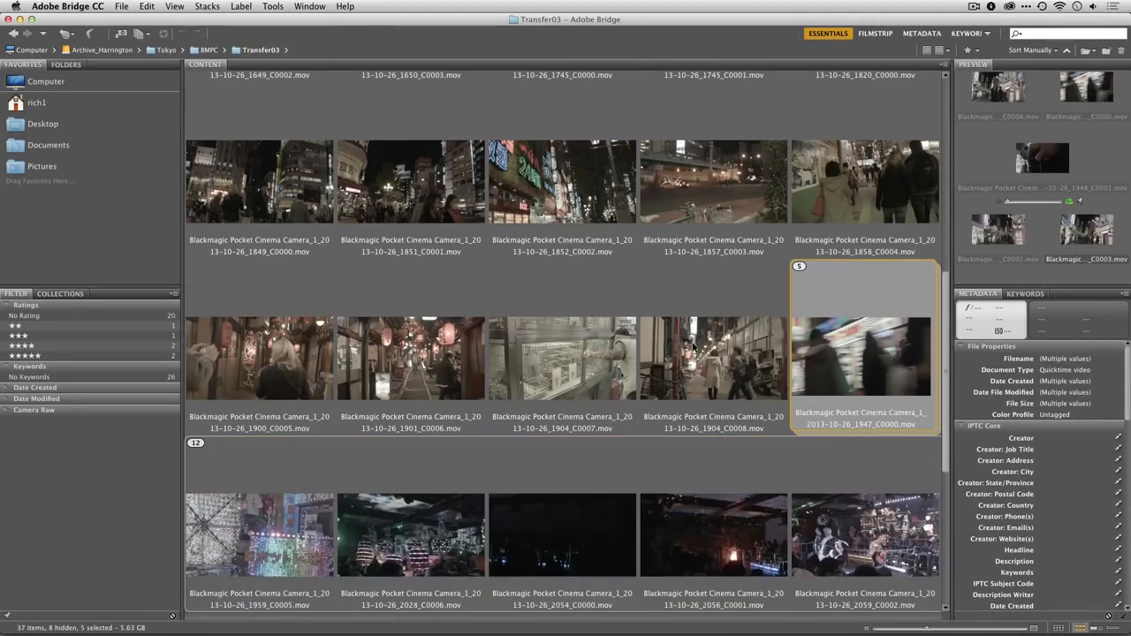
Select the four clips from 1900_C0005 through 1904_C0008 and group them as a stack.
{"action": "left_click", "coordinate": [703, 341]}
{"action": "scroll", "coordinate": [696, 274], "scroll_direction": "up", "scroll_amount": 5}
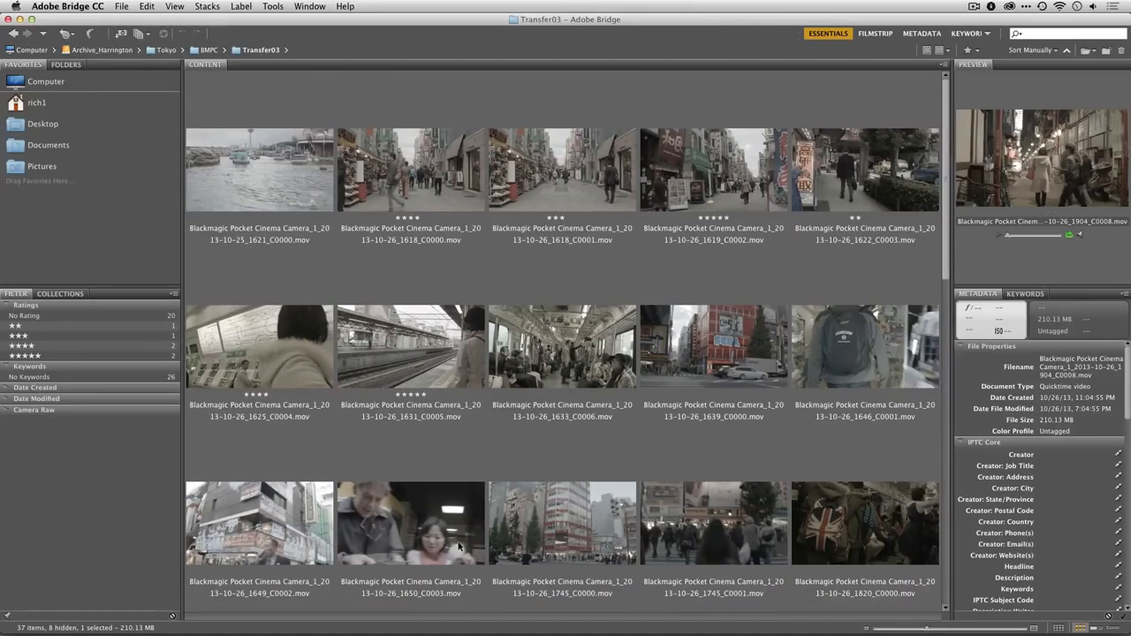
{"action": "scroll", "coordinate": [836, 531], "scroll_direction": "down", "scroll_amount": 5}
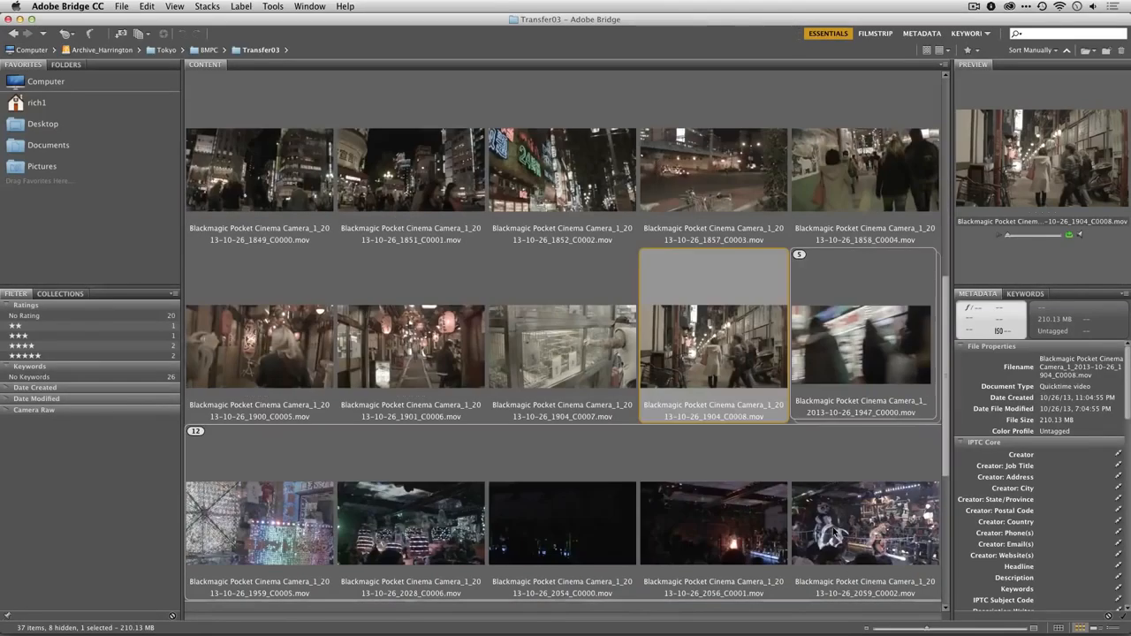
{"action": "left_click", "coordinate": [233, 358], "text": "shift"}
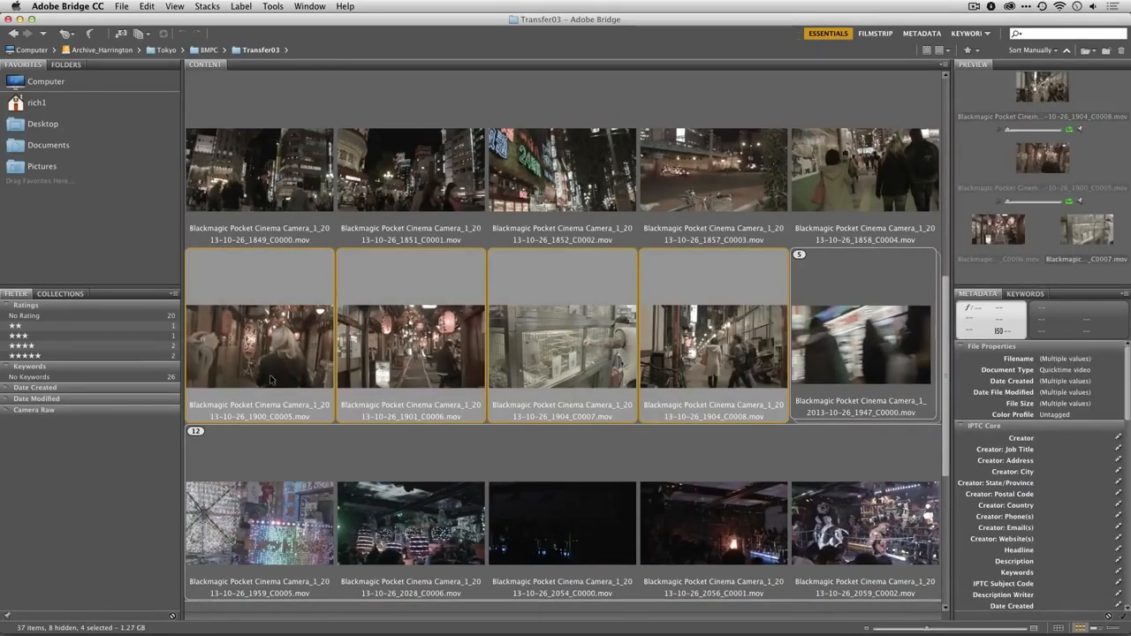
{"action": "key", "text": "super+g"}
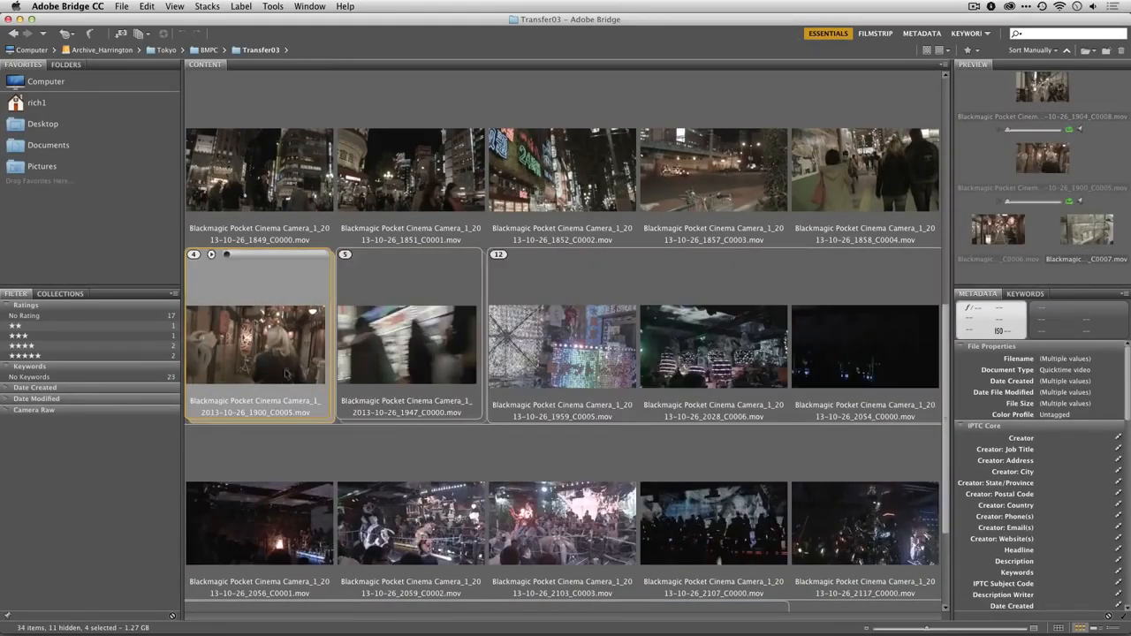
Add the five clips from 1849_C0000 through 1858_C0004 to the stack headed by 1900_C0005, leaving the stack collapsed.
{"action": "left_click", "coordinate": [837, 189], "text": "super"}
{"action": "left_click", "coordinate": [720, 184], "text": "super"}
{"action": "left_click", "coordinate": [566, 181], "text": "super"}
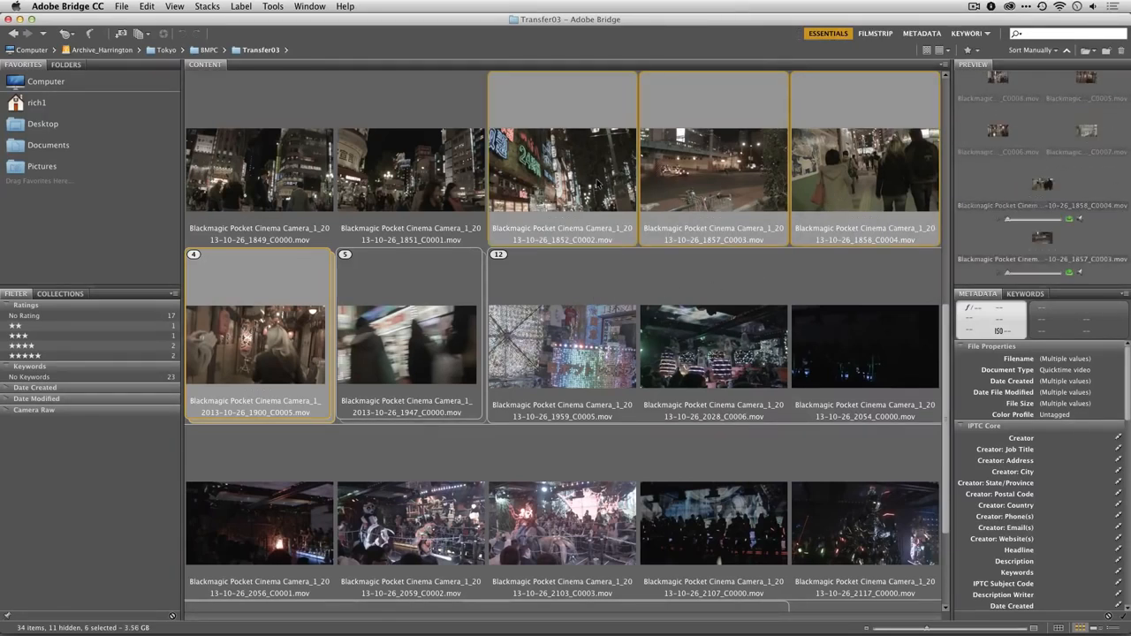
{"action": "left_click", "coordinate": [416, 181], "text": "super"}
{"action": "left_click", "coordinate": [323, 180], "text": "super"}
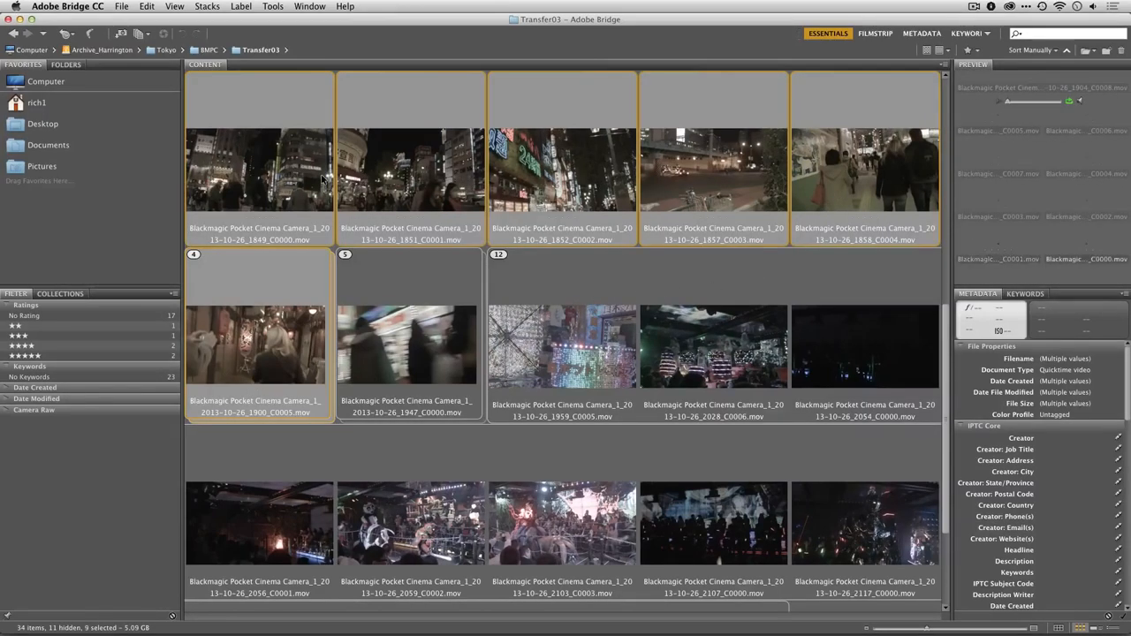
{"action": "key", "text": "super+g"}
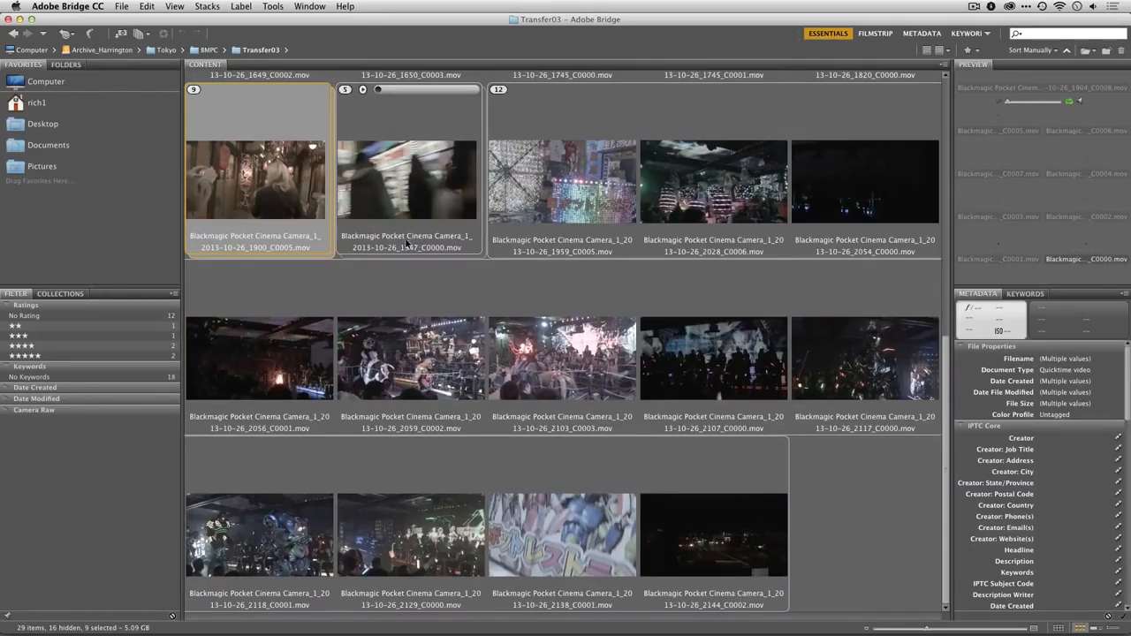
{"action": "left_click", "coordinate": [194, 91]}
{"action": "left_click", "coordinate": [194, 90]}
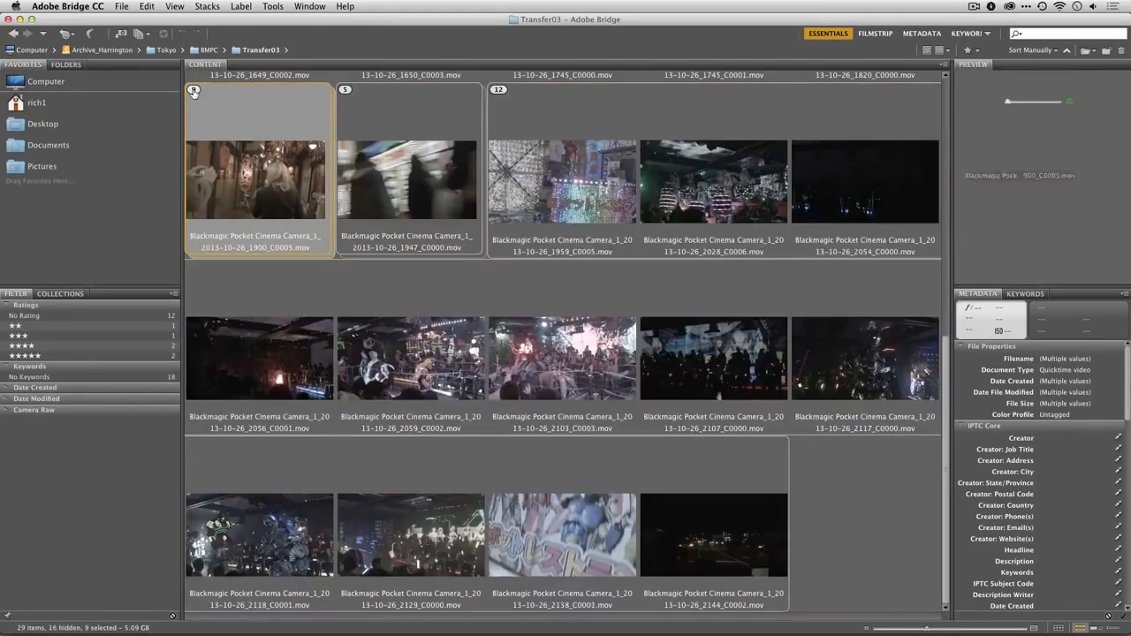
Select the 14 clips from 1618_C0000 through 1820_C0000 and group them as a stack.
{"action": "scroll", "coordinate": [368, 243], "scroll_direction": "up", "scroll_amount": 5}
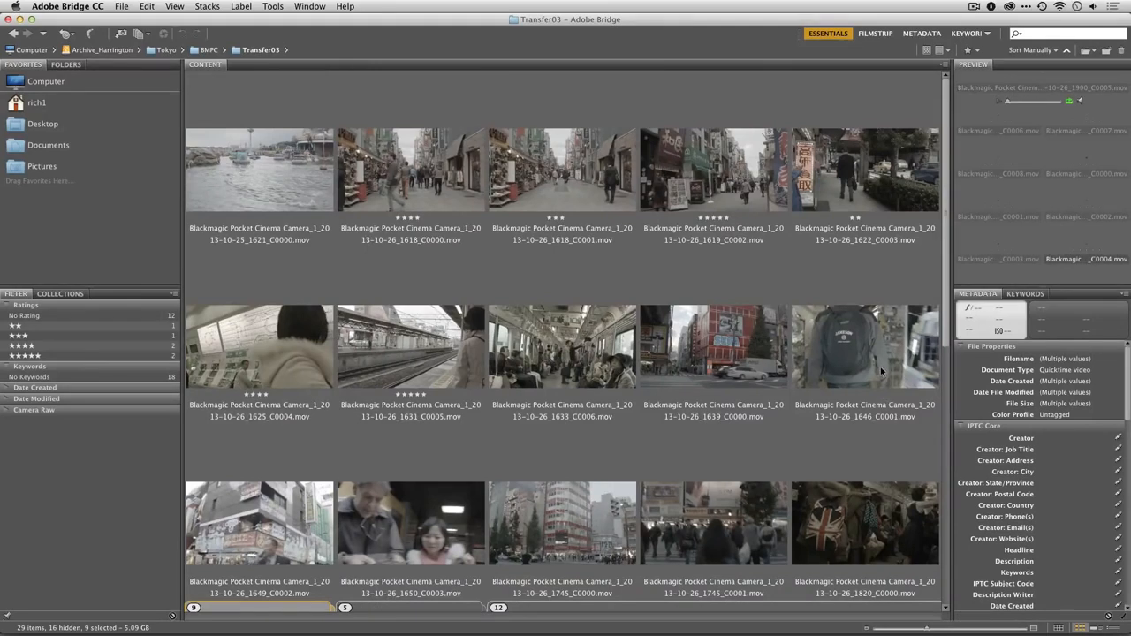
{"action": "left_click", "coordinate": [870, 518]}
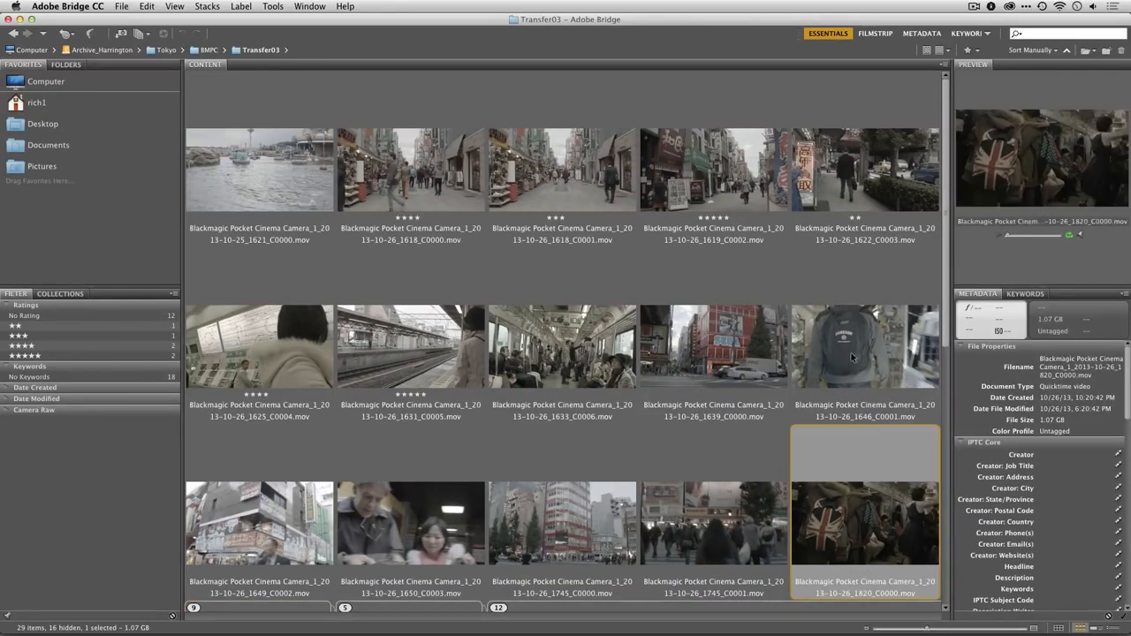
{"action": "left_click", "coordinate": [851, 353], "text": "shift"}
{"action": "left_click", "coordinate": [278, 340], "text": "shift"}
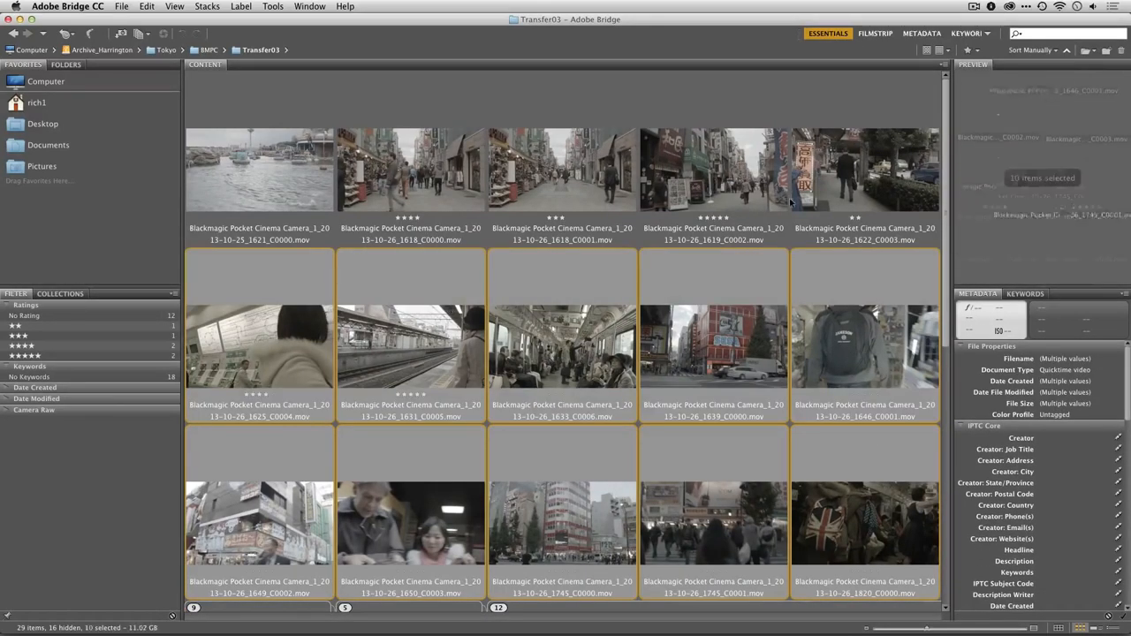
{"action": "left_click", "coordinate": [396, 176], "text": "shift"}
{"action": "key", "text": "super+g"}
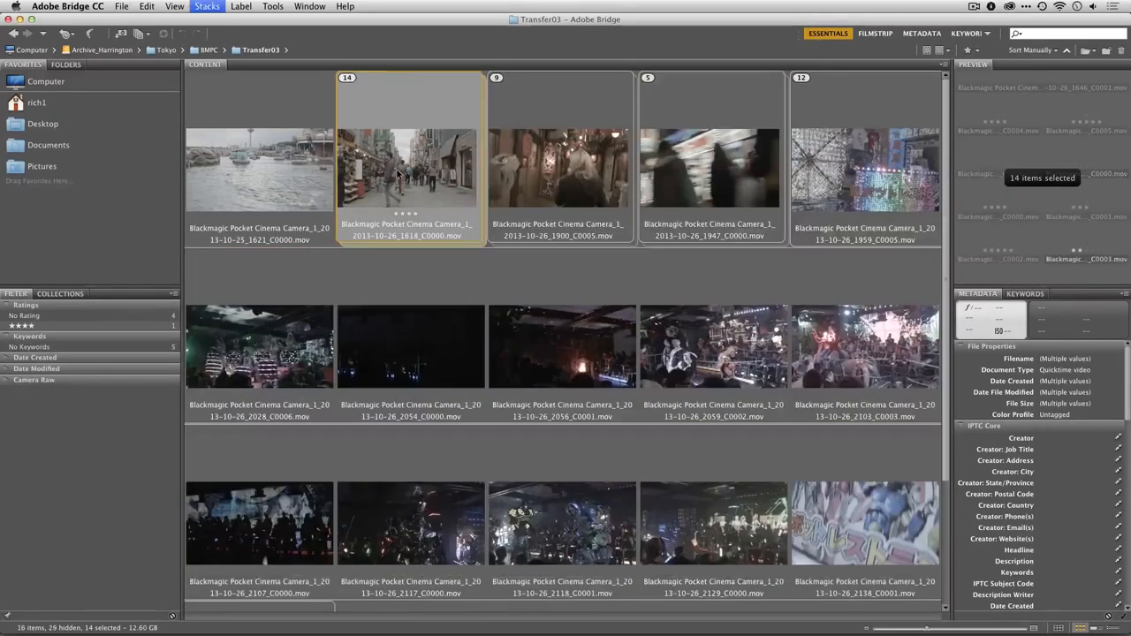
Mark the unstacked harbor clip 1621_C0000 as Reject.
{"action": "left_click", "coordinate": [446, 306]}
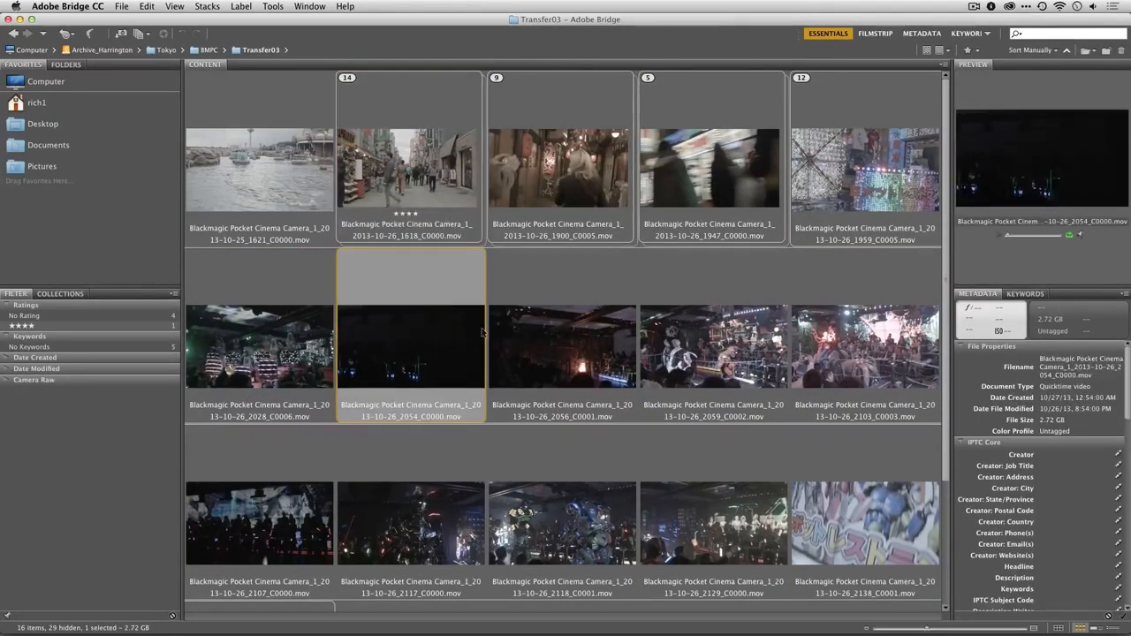
{"action": "left_click", "coordinate": [313, 171]}
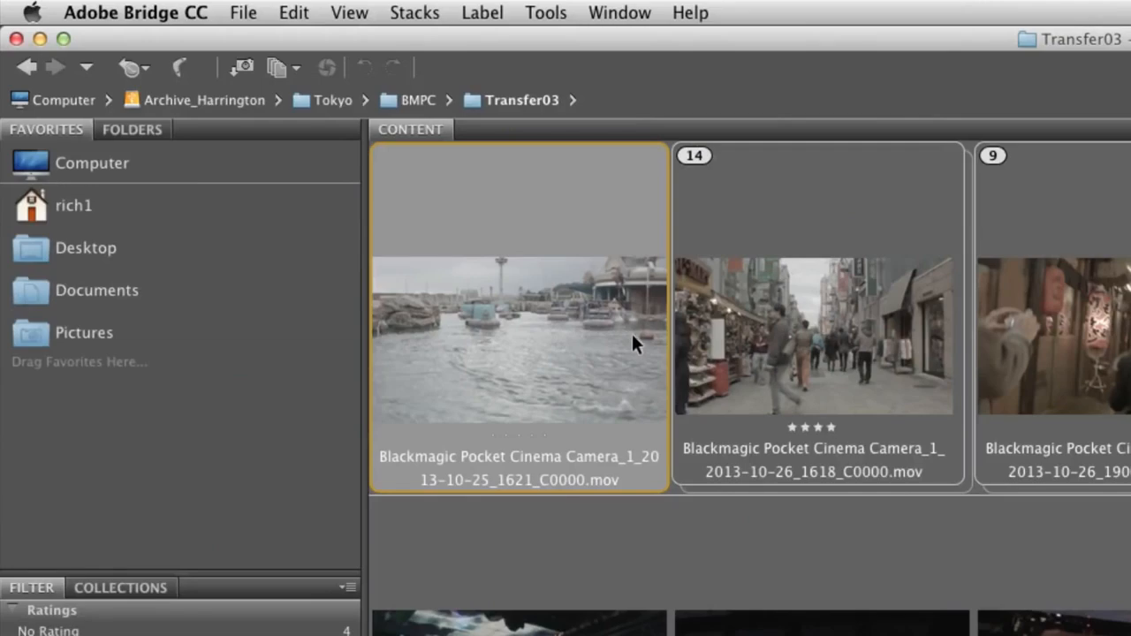
{"action": "left_click", "coordinate": [235, 5]}
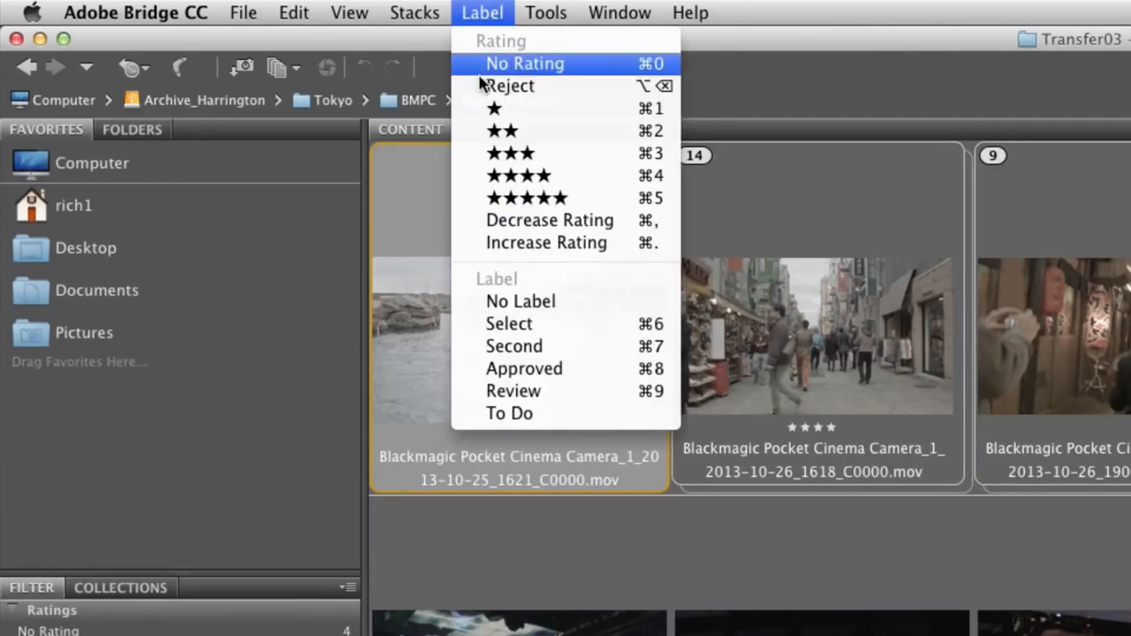
{"action": "left_click", "coordinate": [480, 86]}
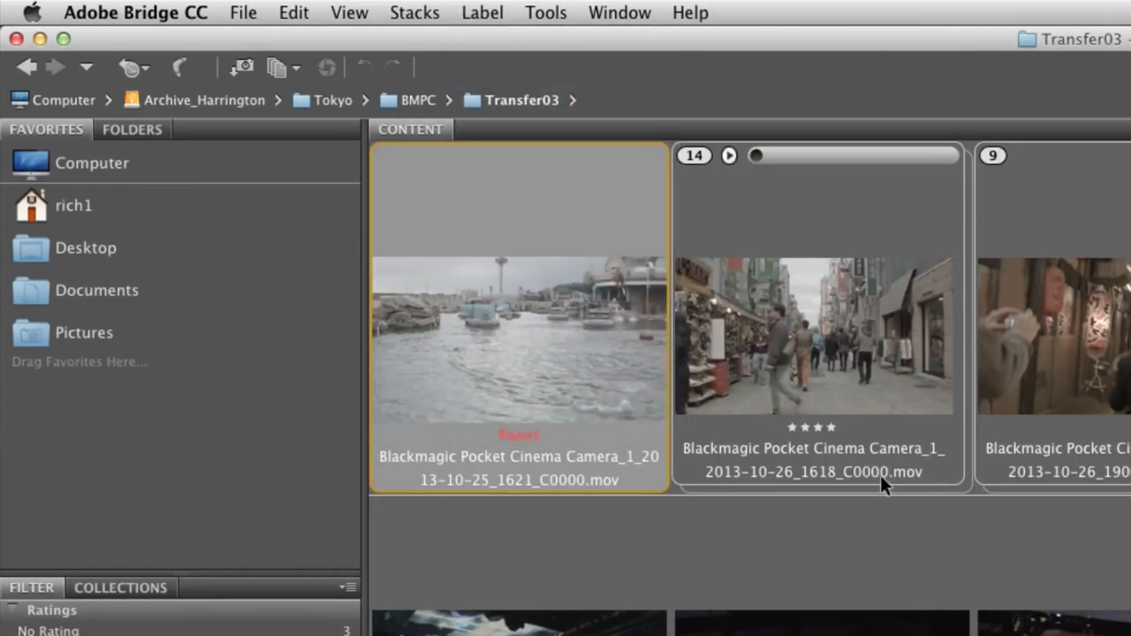
Hide the rejected files in the folder view and collapse the stack headed by 1959_C0005.
{"action": "left_click", "coordinate": [862, 451]}
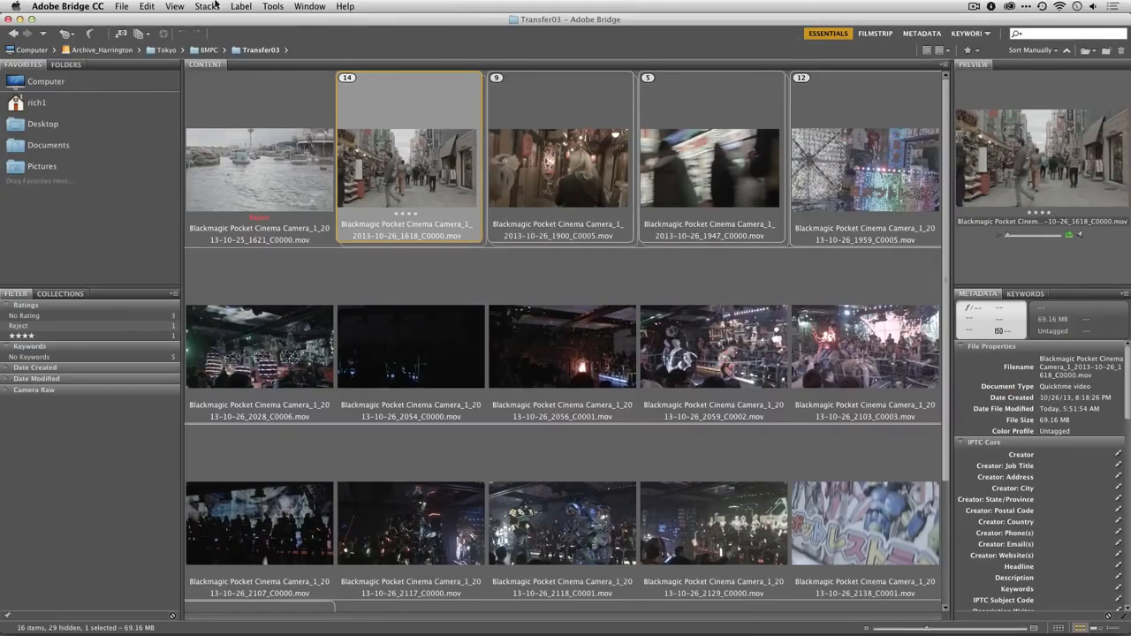
{"action": "left_click", "coordinate": [174, 7]}
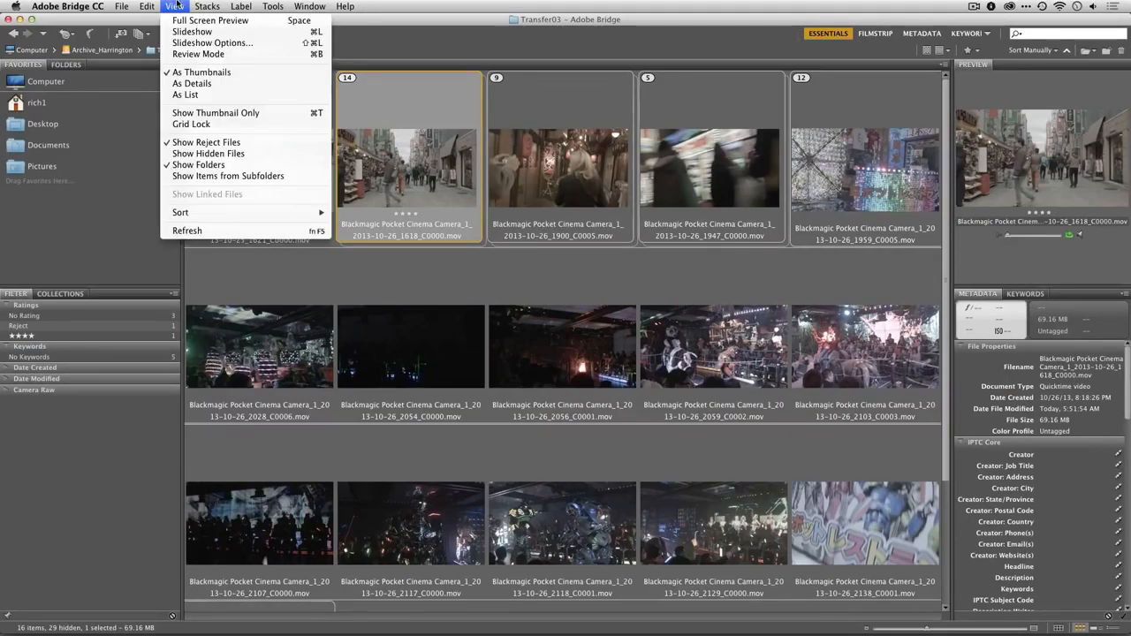
{"action": "left_click", "coordinate": [197, 142]}
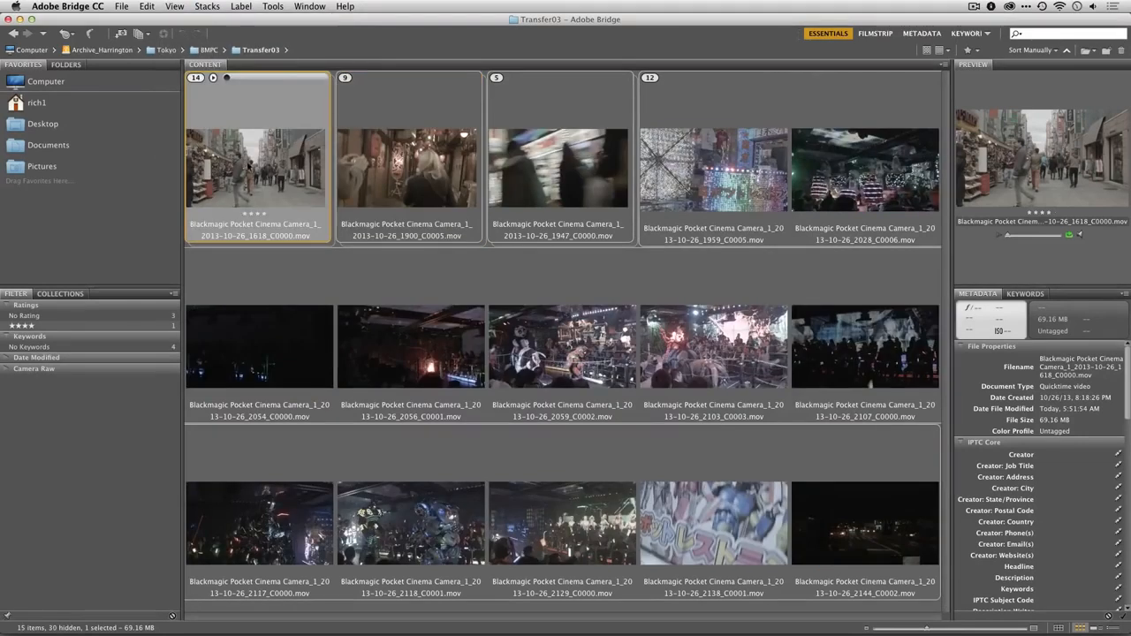
{"action": "left_click", "coordinate": [395, 195]}
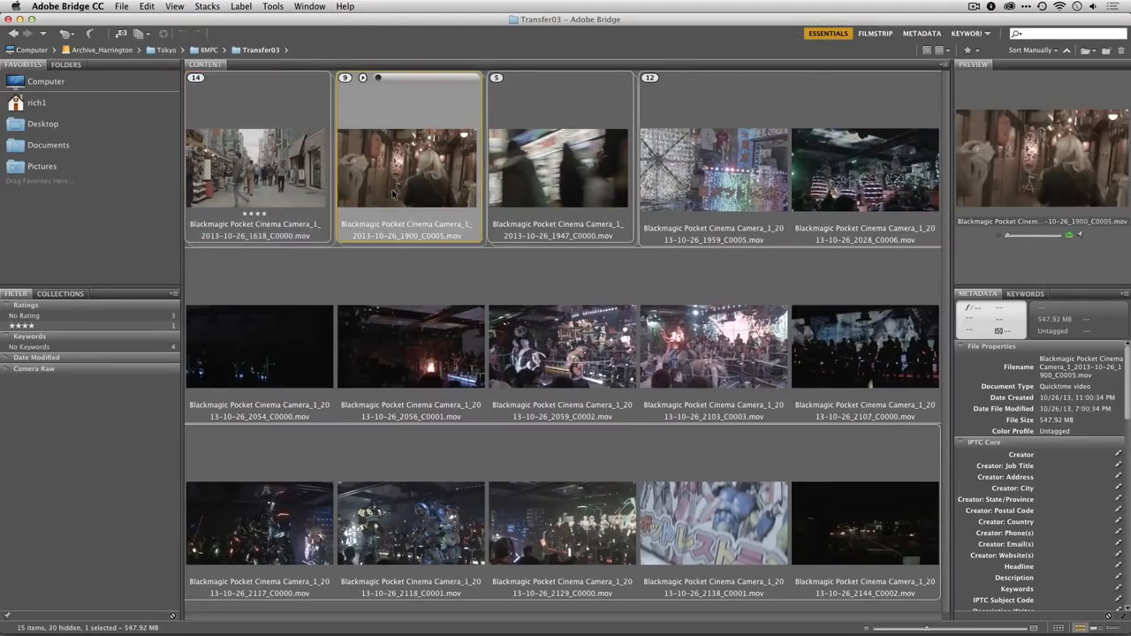
{"action": "left_click", "coordinate": [651, 79]}
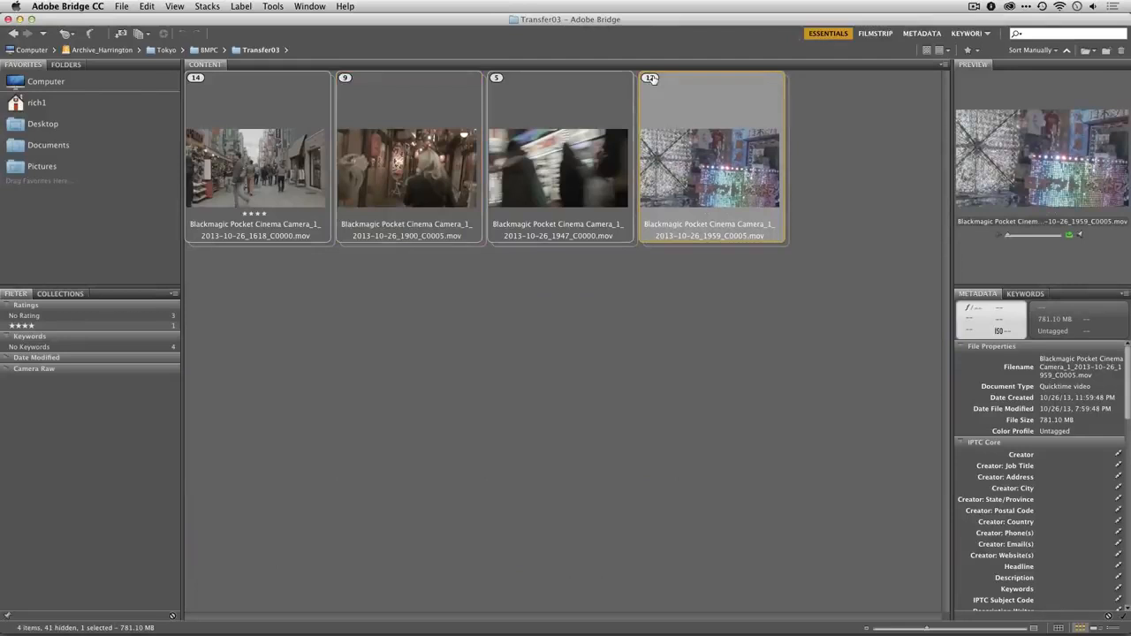
Create a new collection named Tokyo Selects without including the selected files.
{"action": "left_click", "coordinate": [58, 295]}
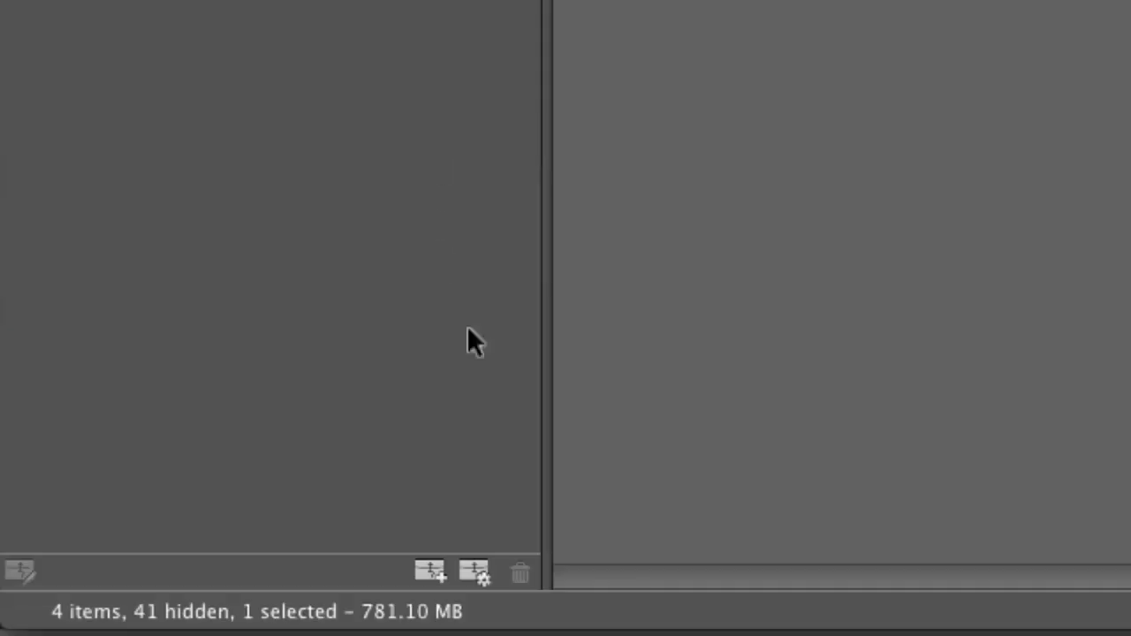
{"action": "left_click", "coordinate": [429, 563]}
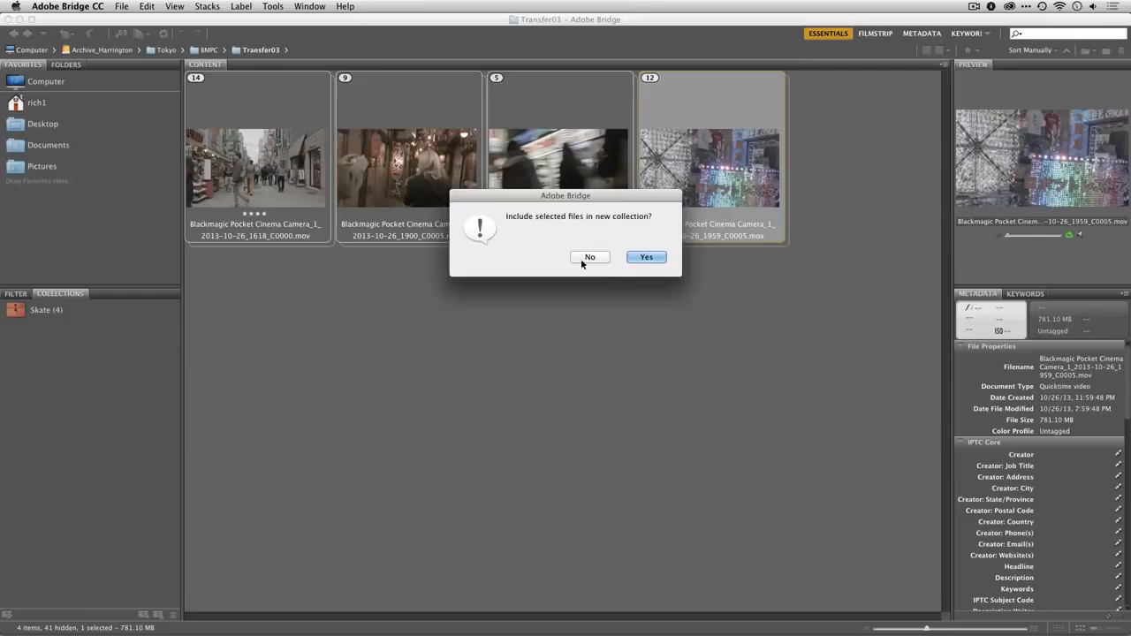
{"action": "left_click", "coordinate": [584, 262]}
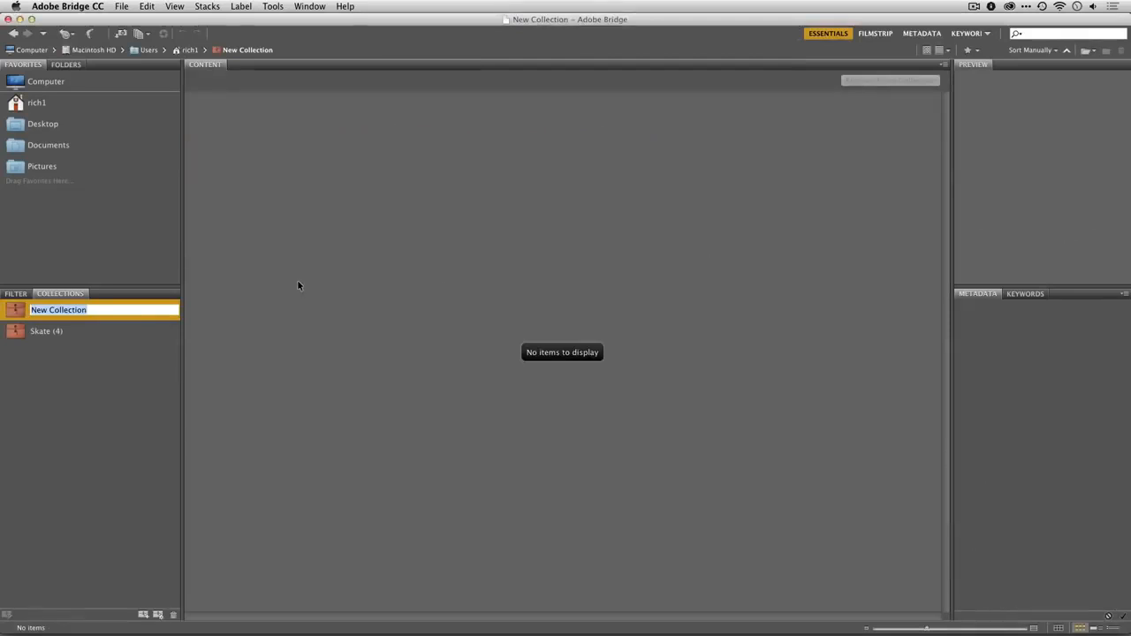
{"action": "type", "text": "Tokyo Selects"}
{"action": "key", "text": "Return"}
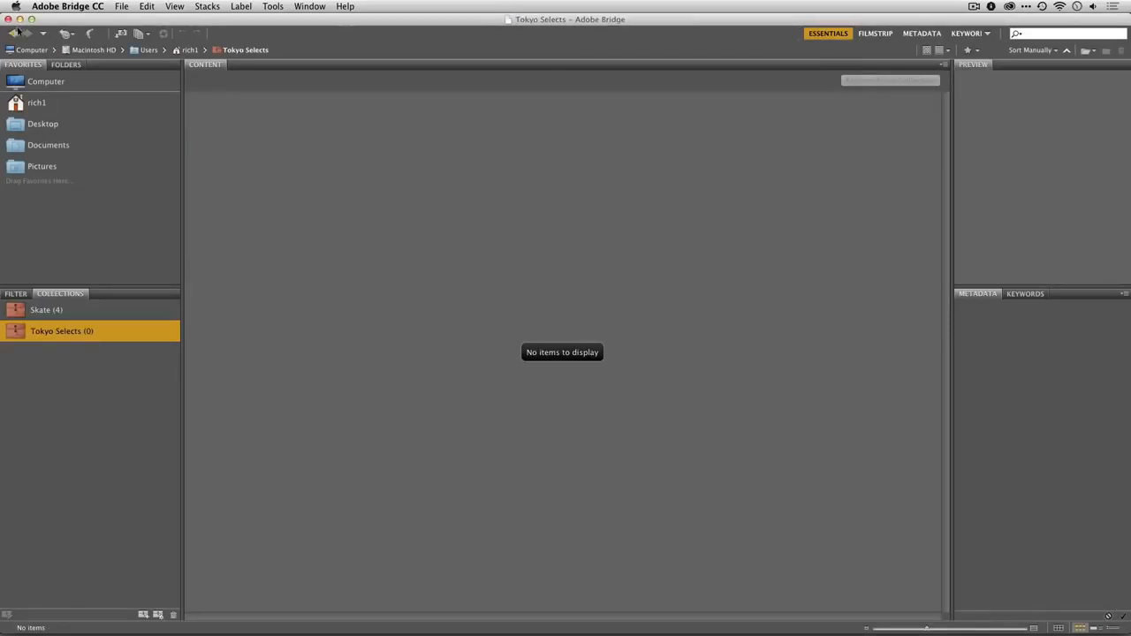
Return to the Transfer03 folder and expand the stack headed by 1618_C0000.
{"action": "left_click", "coordinate": [14, 34]}
{"action": "mouse_move", "coordinate": [206, 152]}
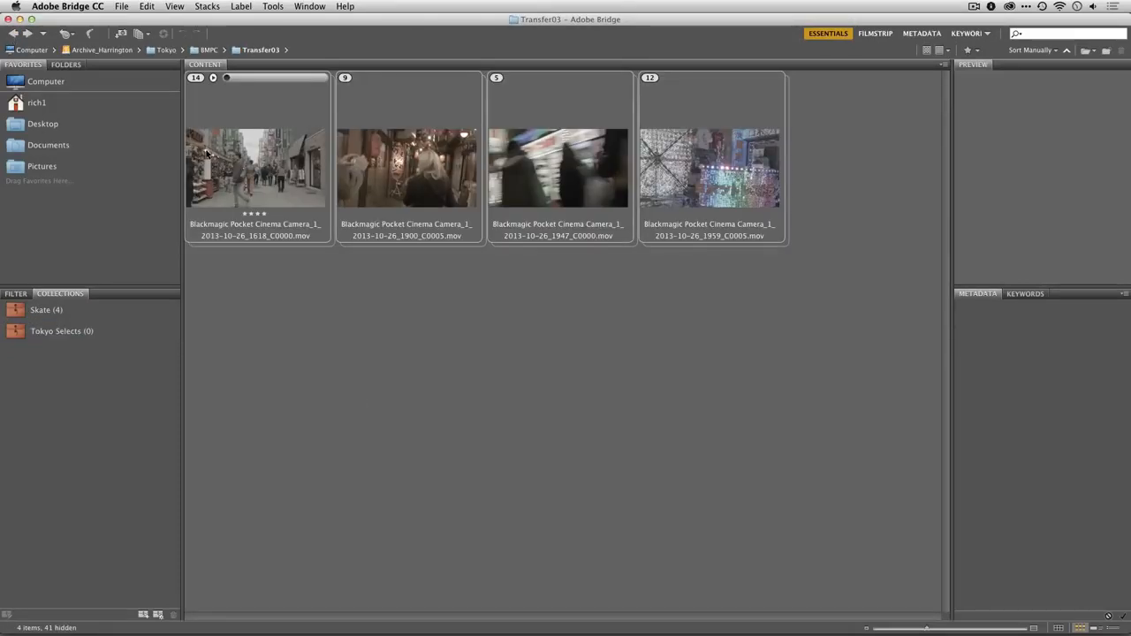
{"action": "left_click", "coordinate": [196, 78]}
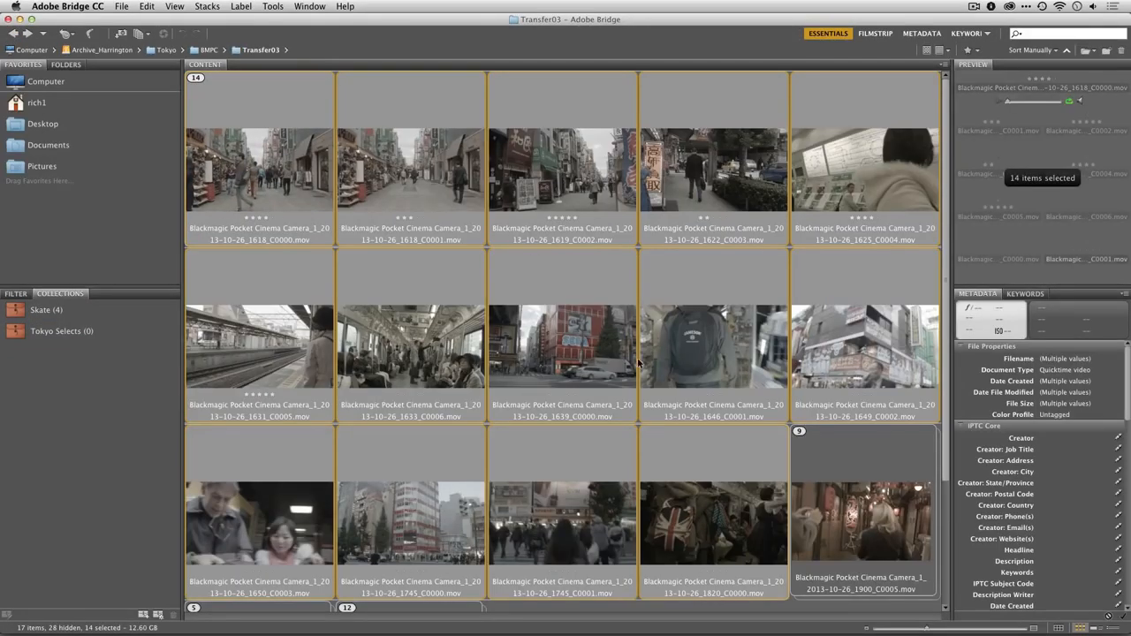
{"action": "left_click", "coordinate": [712, 343]}
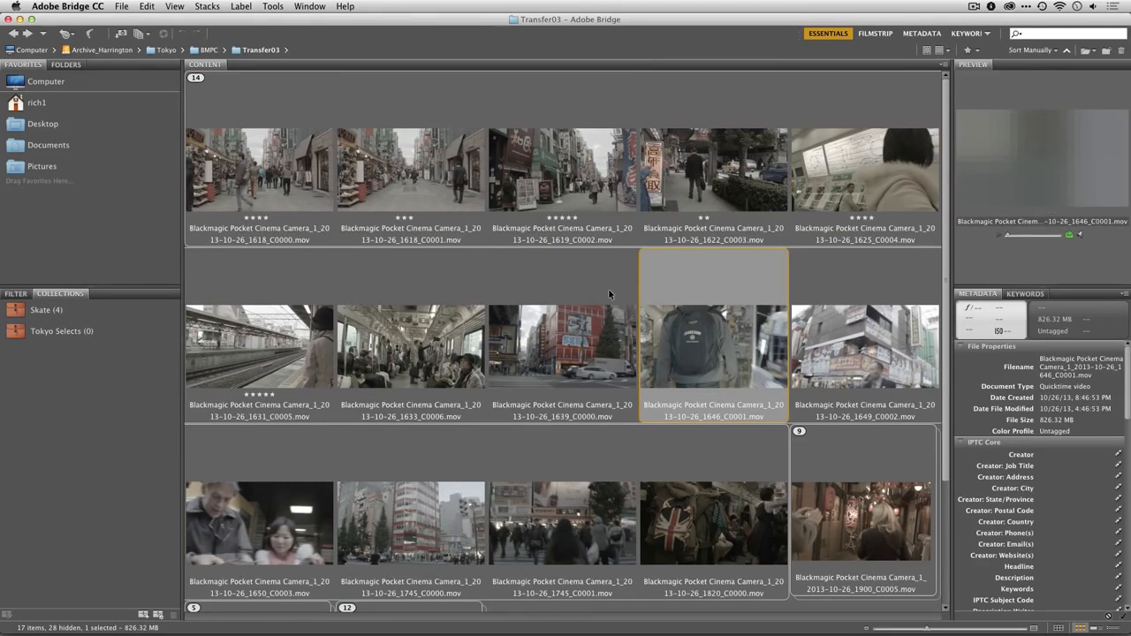
Add the clips 1631_C0005, 1633_C0006 and 1618_C0001 to the Tokyo Selects collection.
{"action": "left_click", "coordinate": [389, 353]}
{"action": "left_click", "coordinate": [261, 353], "text": "shift"}
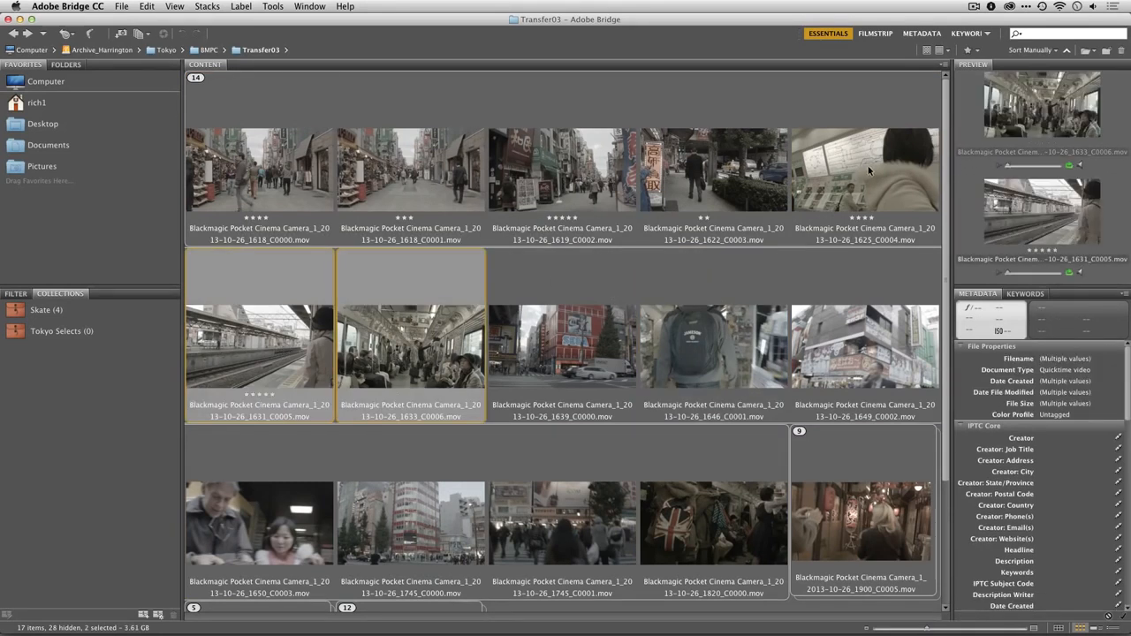
{"action": "left_click", "coordinate": [433, 168], "text": "super"}
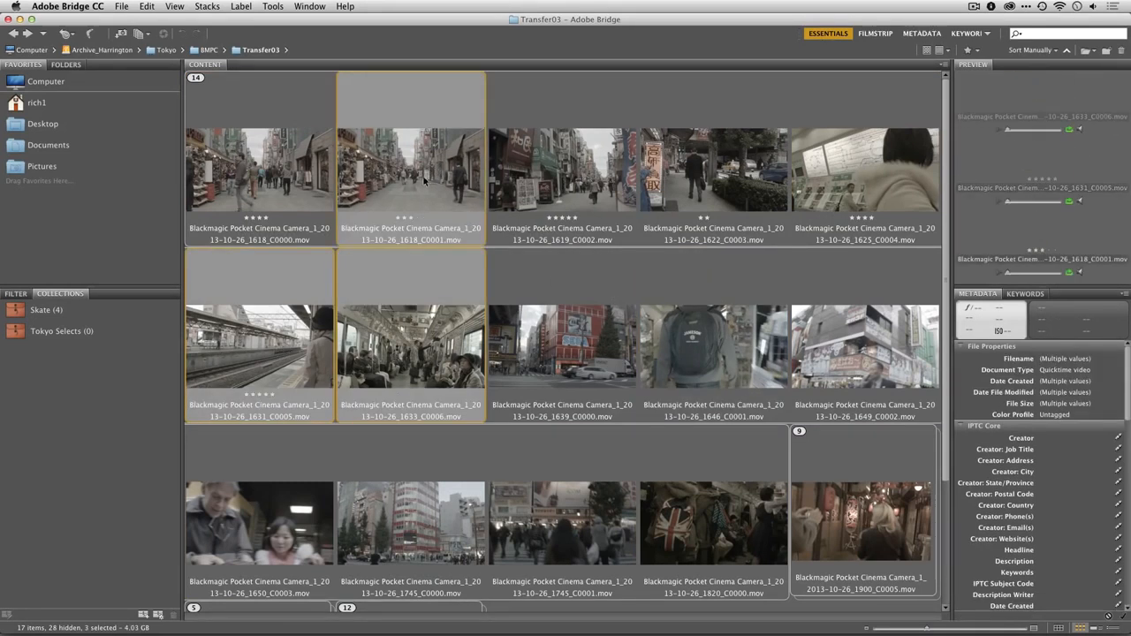
{"action": "left_click_drag", "start_coordinate": [433, 168], "coordinate": [149, 329]}
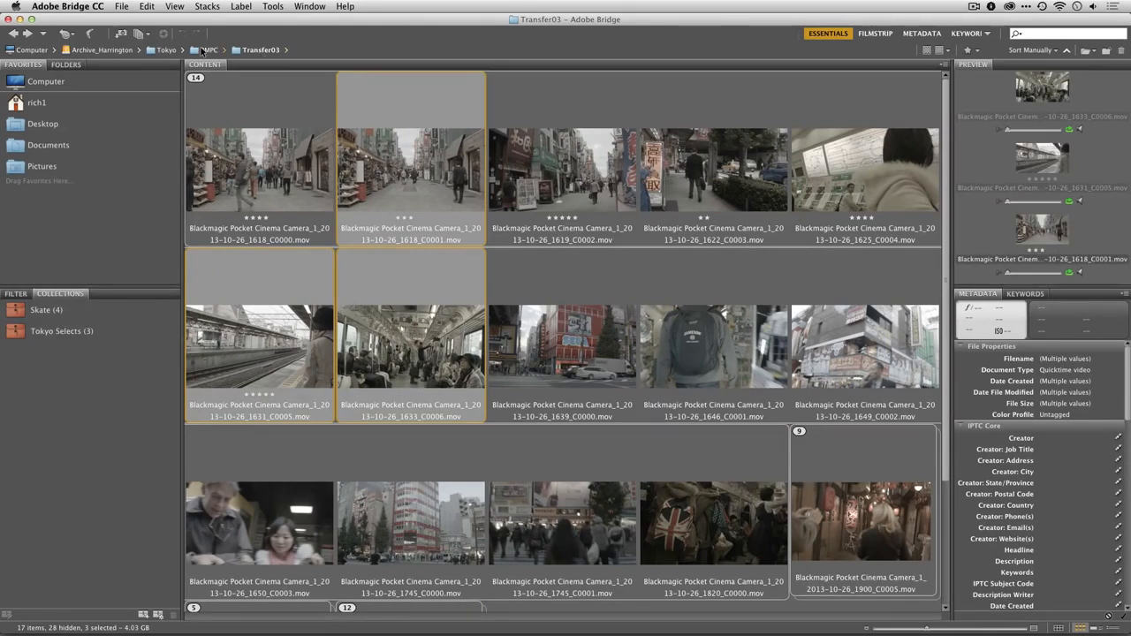
Add the clips 0739_C0002, 0741_C0003, 0743_C0004, 0748_C0008 and 0835_C0001 from the Transfer01 folder to the Tokyo Selects collection.
{"action": "left_click", "coordinate": [204, 50]}
{"action": "double_click", "coordinate": [233, 171]}
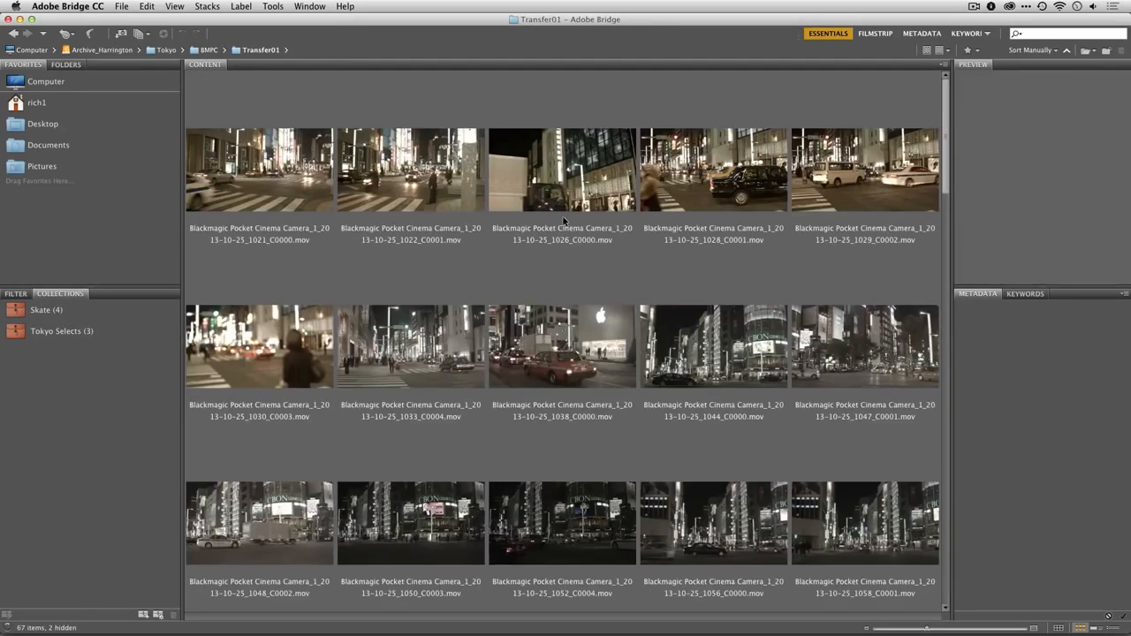
{"action": "scroll", "coordinate": [663, 320], "scroll_direction": "down", "scroll_amount": 10}
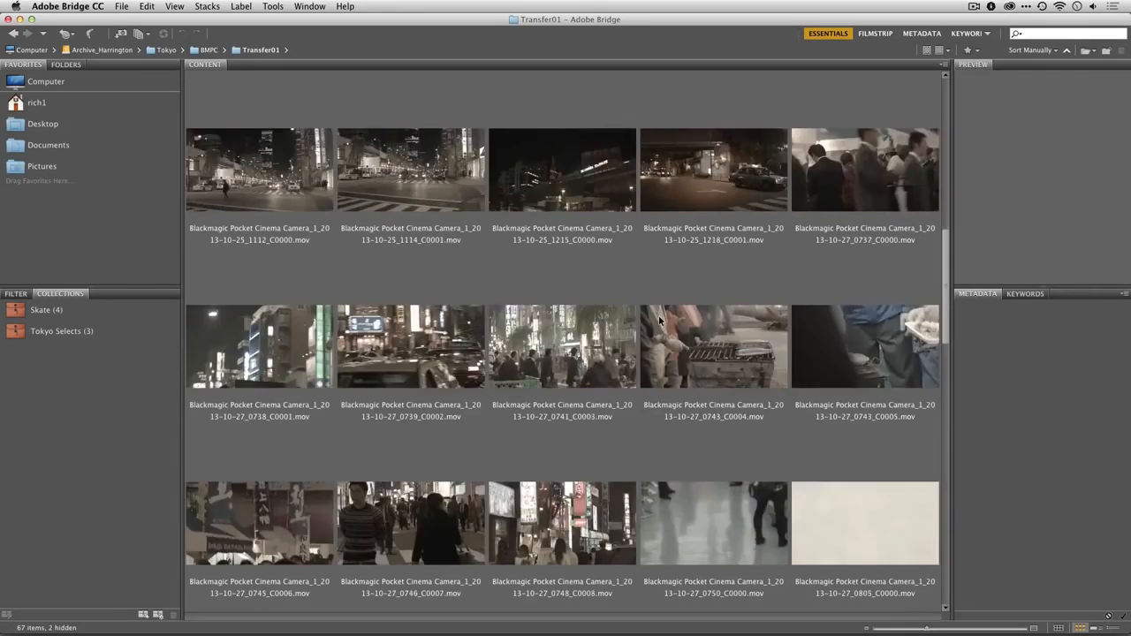
{"action": "left_click", "coordinate": [754, 199]}
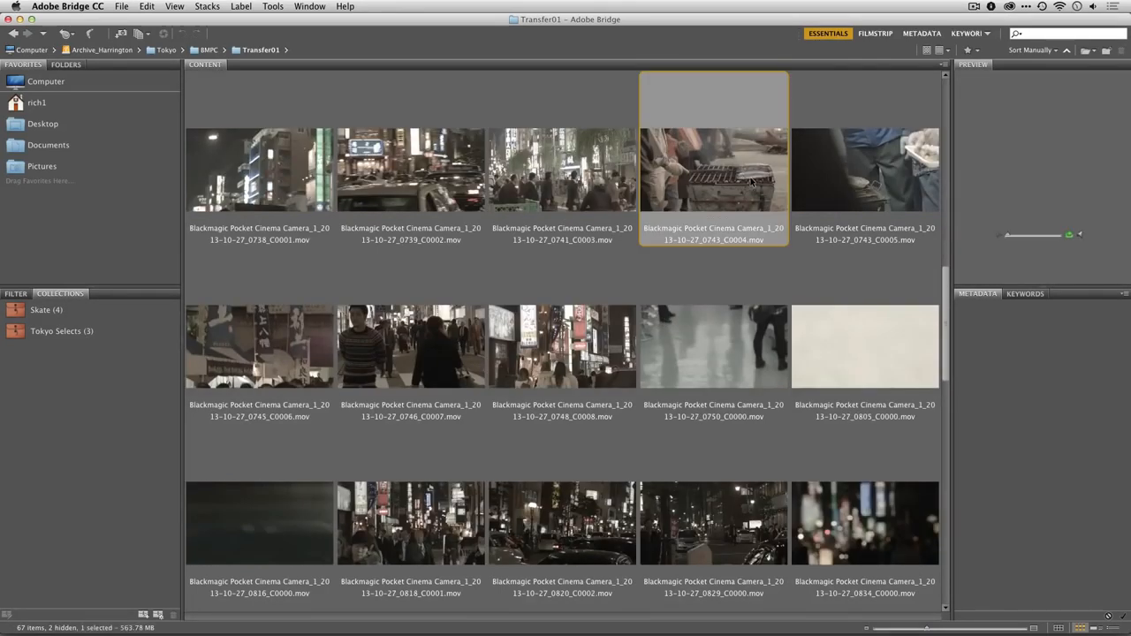
{"action": "left_click", "coordinate": [552, 353], "text": "super"}
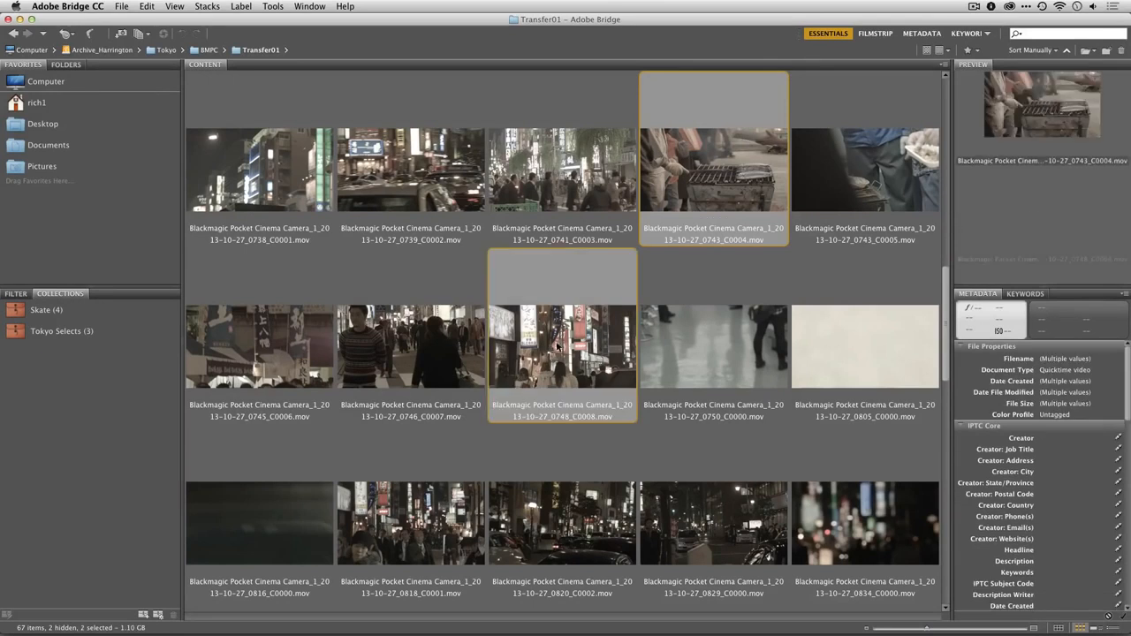
{"action": "left_click", "coordinate": [448, 176], "text": "super"}
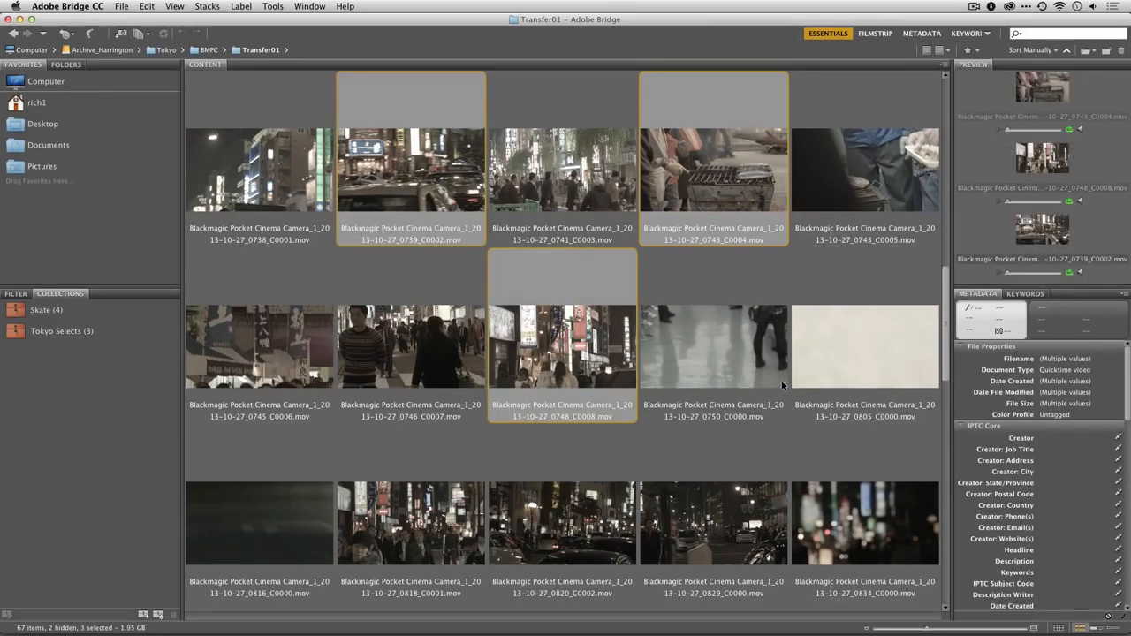
{"action": "scroll", "coordinate": [783, 375], "scroll_direction": "down", "scroll_amount": 3}
{"action": "scroll", "coordinate": [785, 369], "scroll_direction": "down", "scroll_amount": 3}
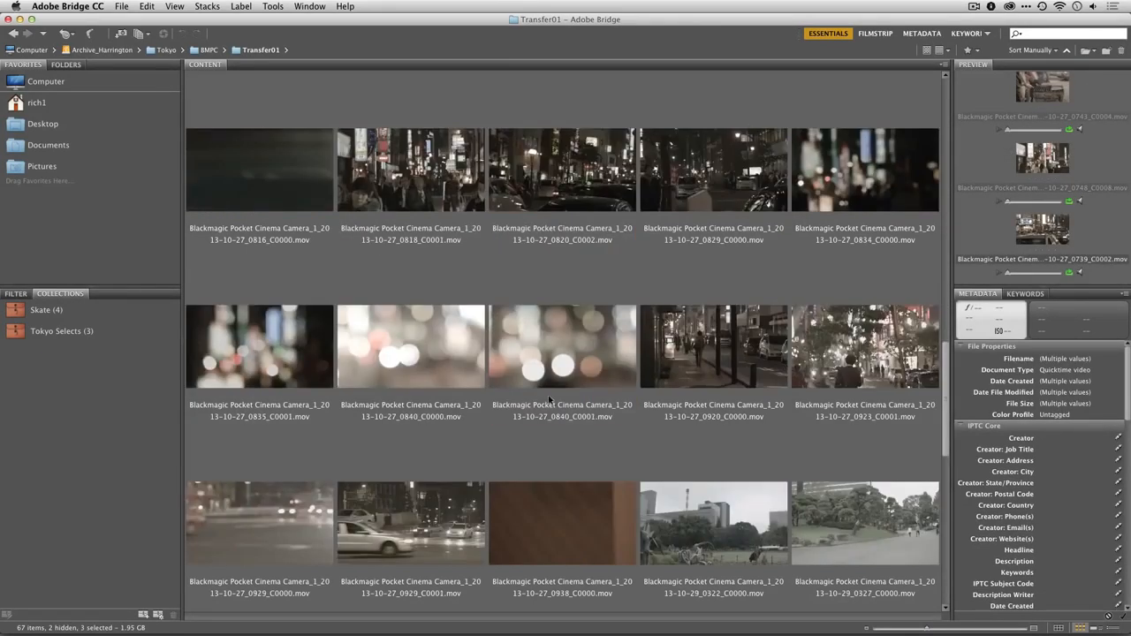
{"action": "left_click", "coordinate": [285, 353], "text": "super"}
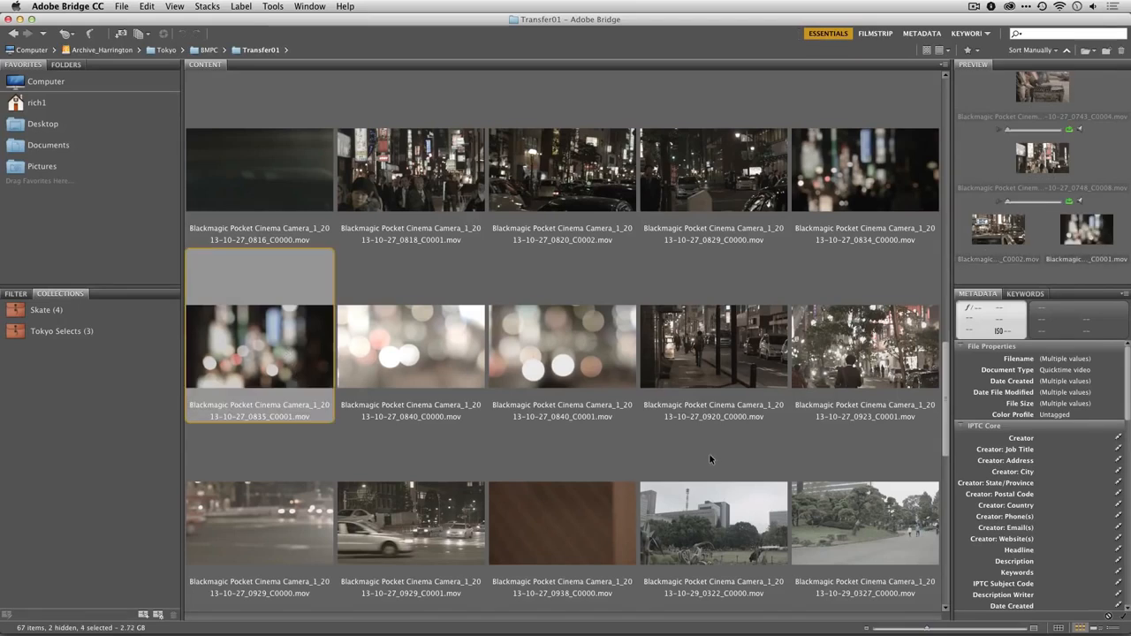
{"action": "scroll", "coordinate": [710, 453], "scroll_direction": "down", "scroll_amount": 15}
{"action": "scroll", "coordinate": [708, 456], "scroll_direction": "up", "scroll_amount": 10}
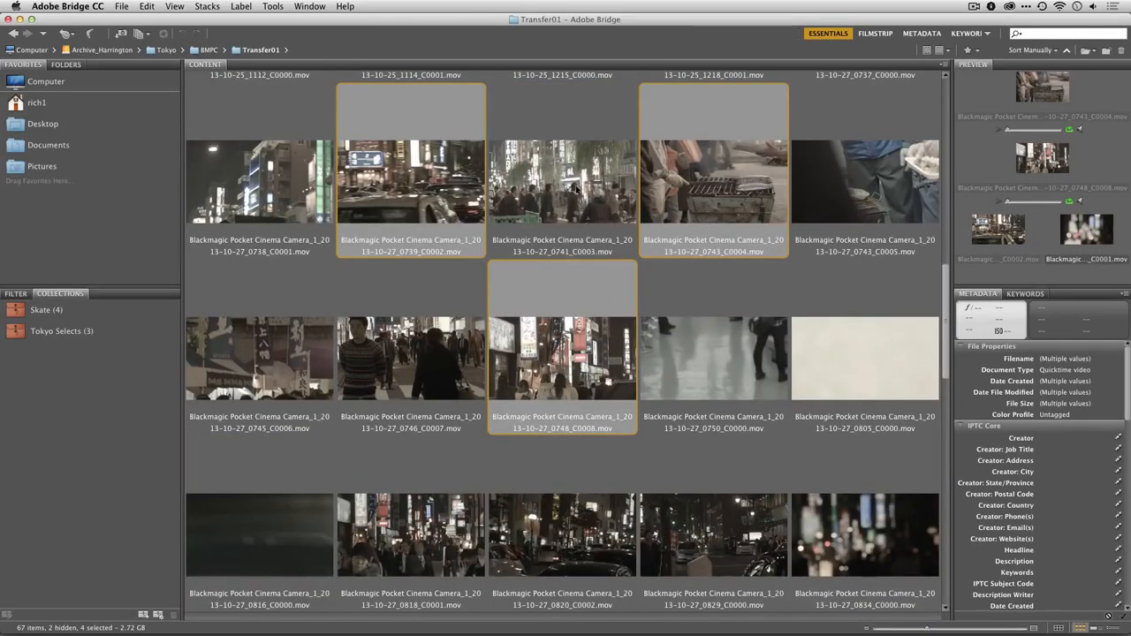
{"action": "left_click", "coordinate": [580, 235], "text": "super"}
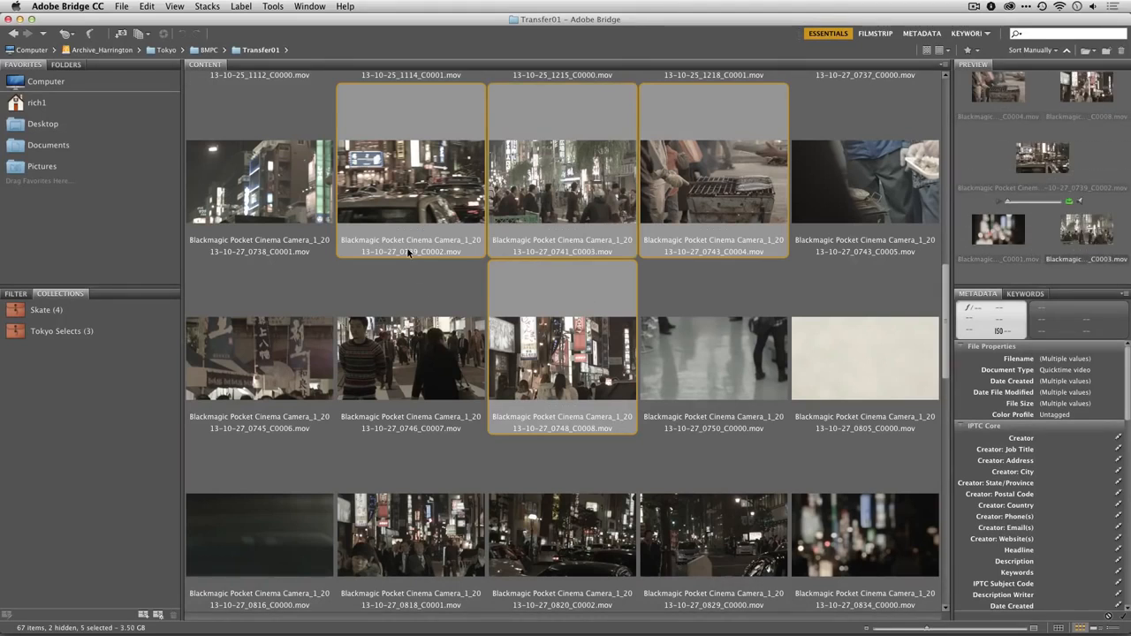
{"action": "left_click_drag", "start_coordinate": [392, 206], "coordinate": [84, 332]}
Reorder the Tokyo Selects collection so 0835_C0001, 0741_C0003, 0743_C0004 and 0739_C0002 follow 1633_C0006 in that order.
{"action": "left_click", "coordinate": [70, 334]}
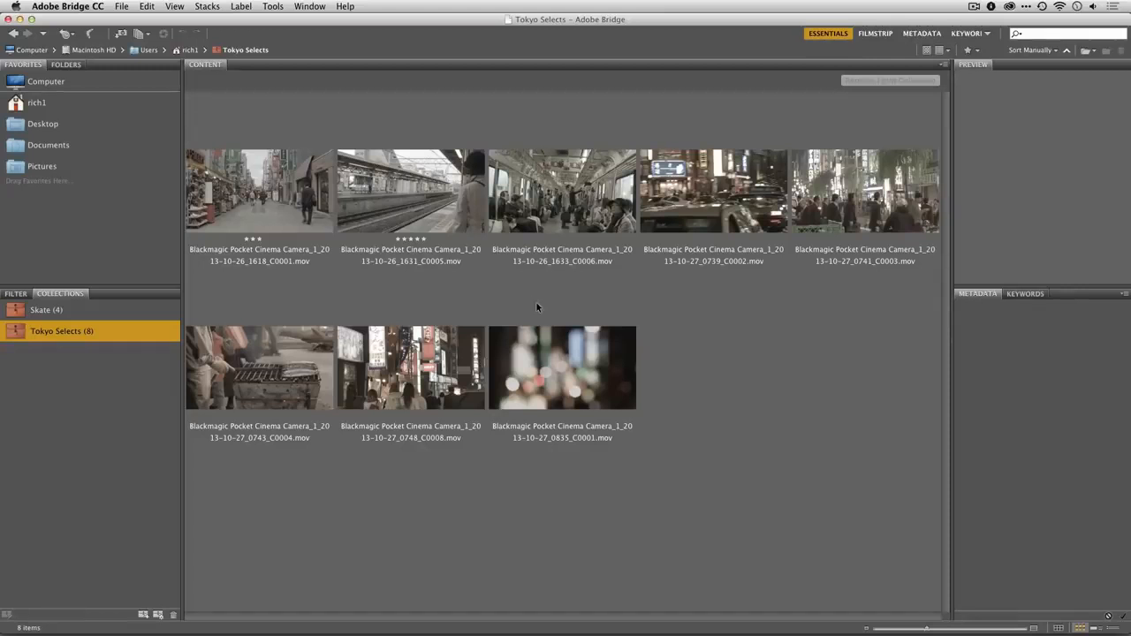
{"action": "left_click_drag", "start_coordinate": [858, 205], "coordinate": [667, 205]}
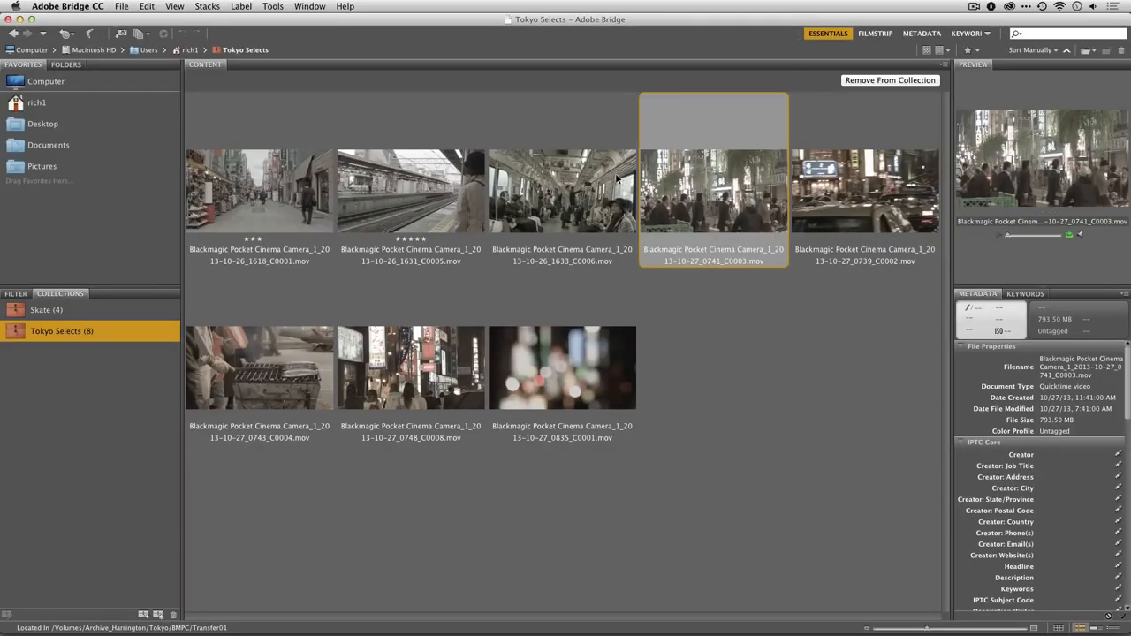
{"action": "left_click_drag", "start_coordinate": [588, 358], "coordinate": [650, 234]}
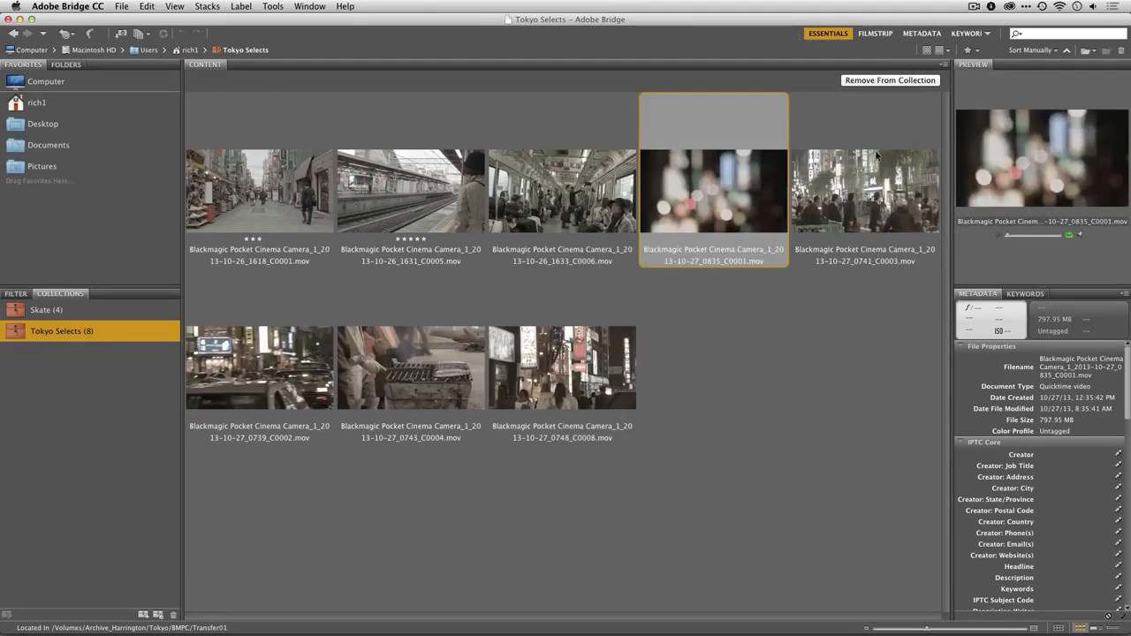
{"action": "left_click_drag", "start_coordinate": [438, 389], "coordinate": [254, 368]}
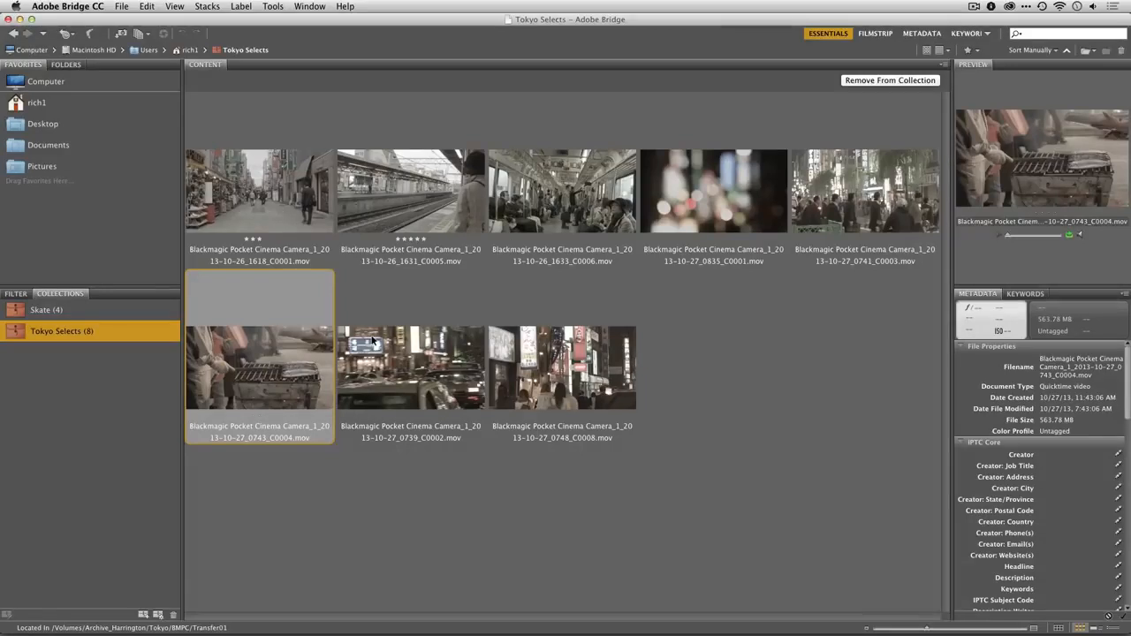
{"action": "left_click", "coordinate": [693, 307]}
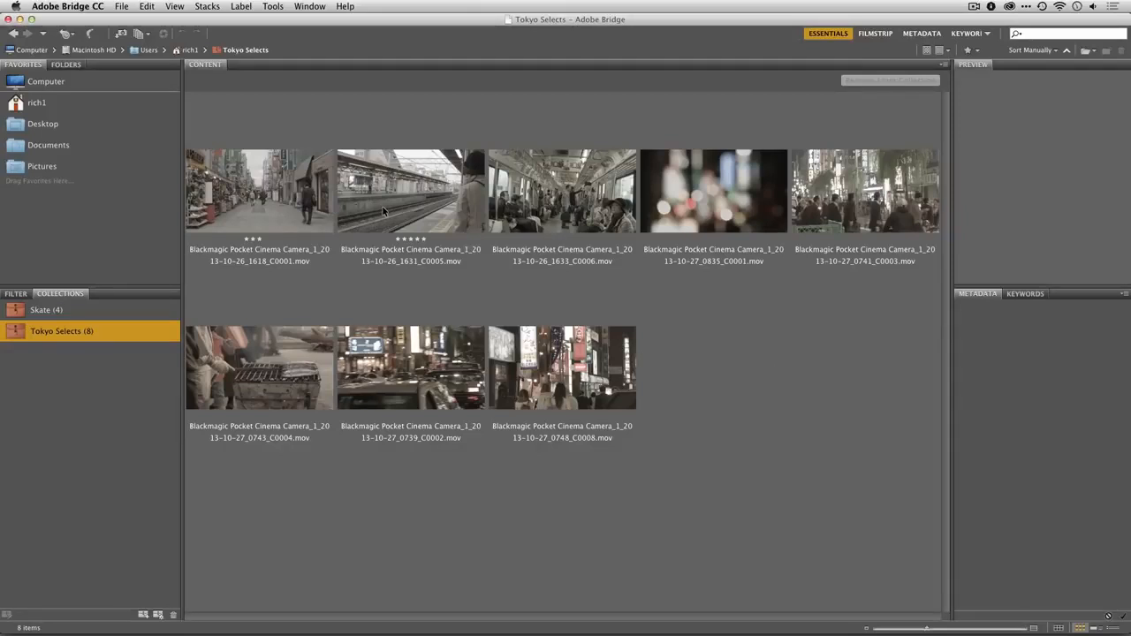
Start a batch rename of all clips in the Tokyo Selects collection, set to copy them to another folder.
{"action": "key", "text": "super+a"}
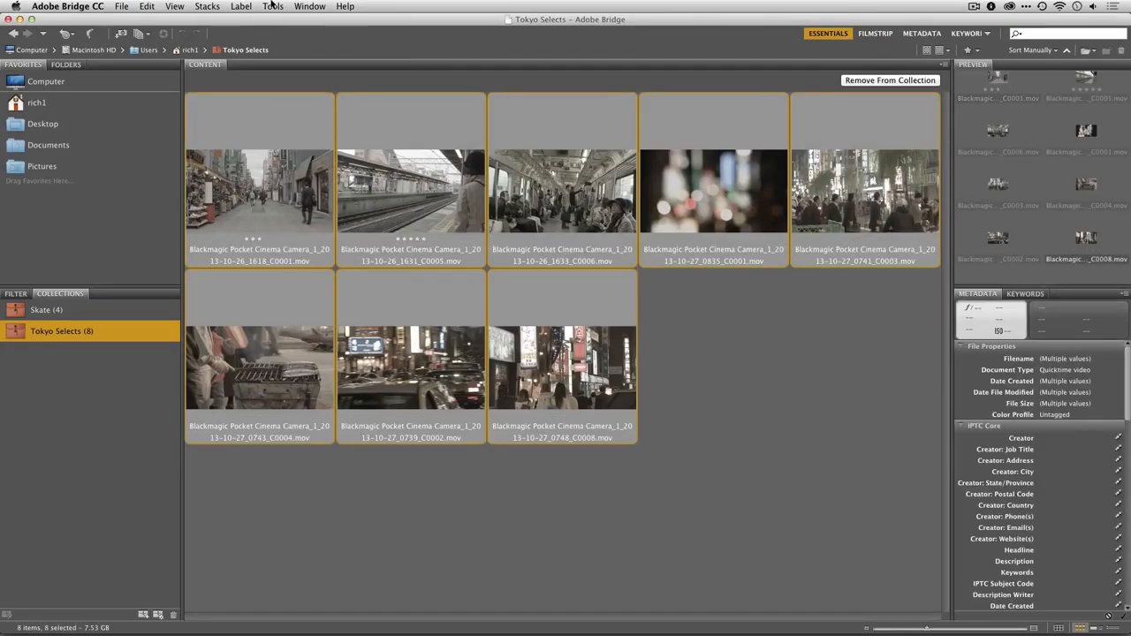
{"action": "left_click", "coordinate": [273, 6]}
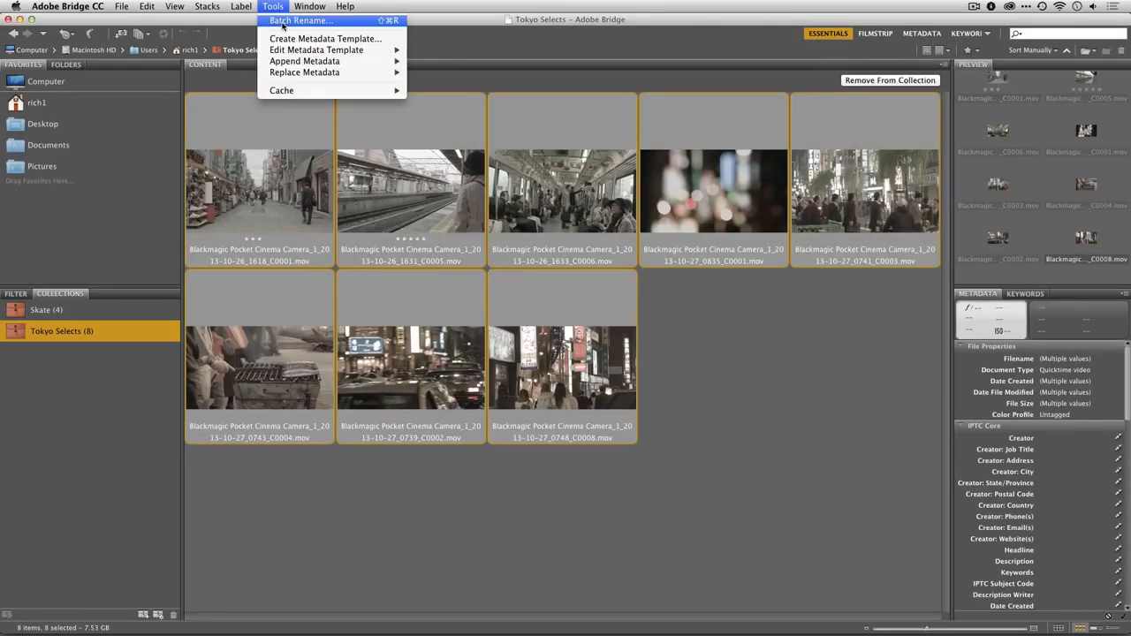
{"action": "left_click", "coordinate": [283, 23]}
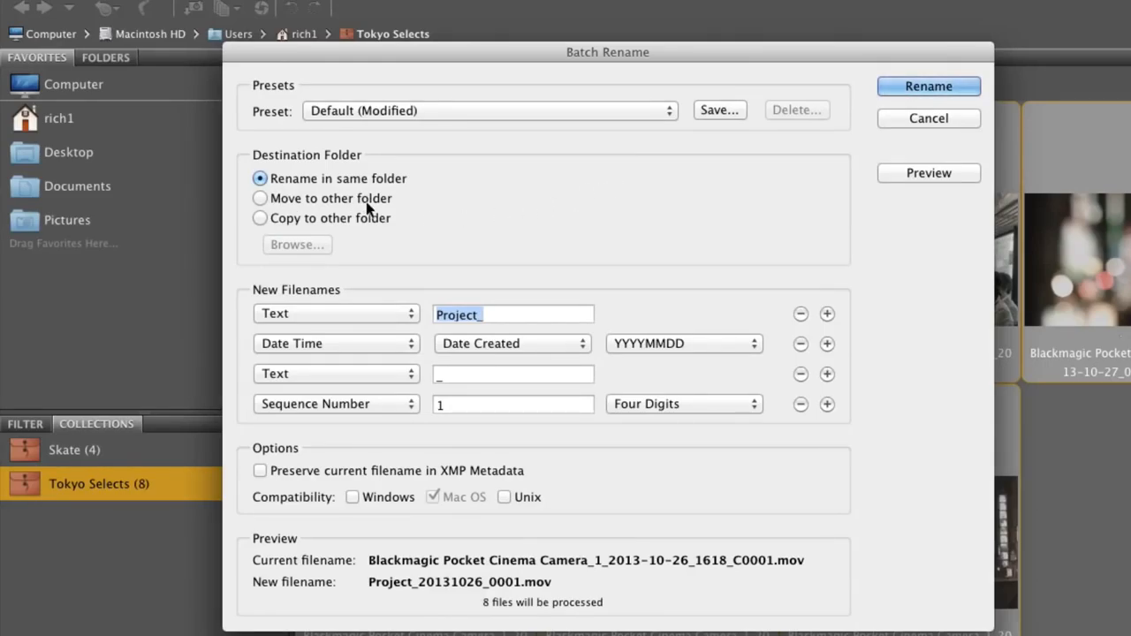
{"action": "left_click", "coordinate": [348, 223]}
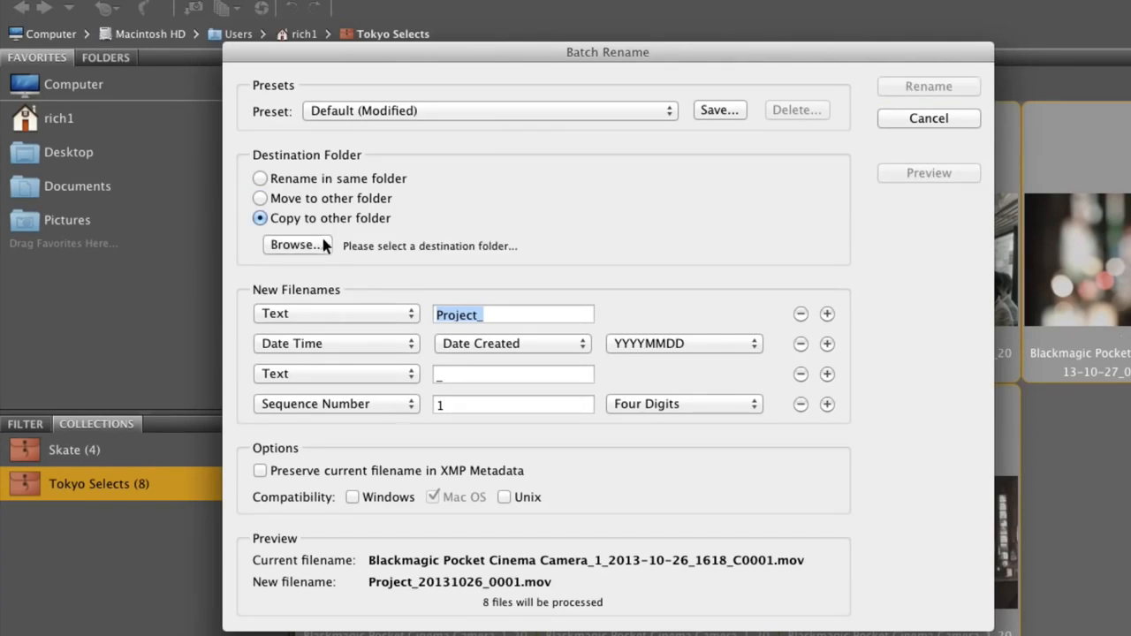
Create a folder named Tokyo_Rough_Cut on the Desktop and use it as the batch rename's destination.
{"action": "left_click", "coordinate": [320, 244]}
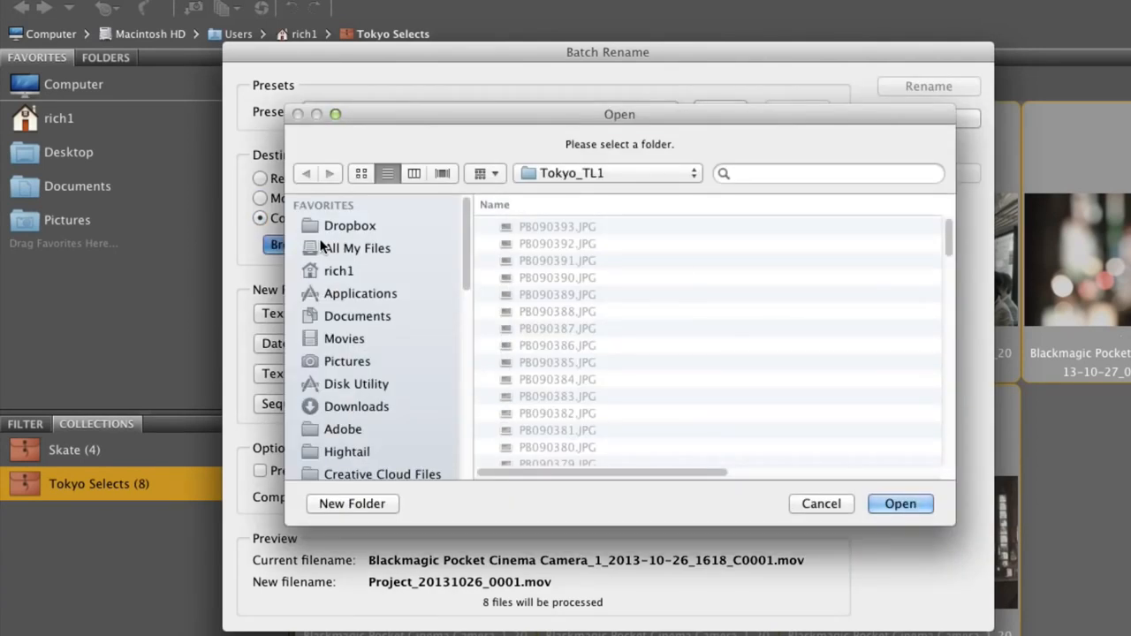
{"action": "key", "text": "super+shift+d"}
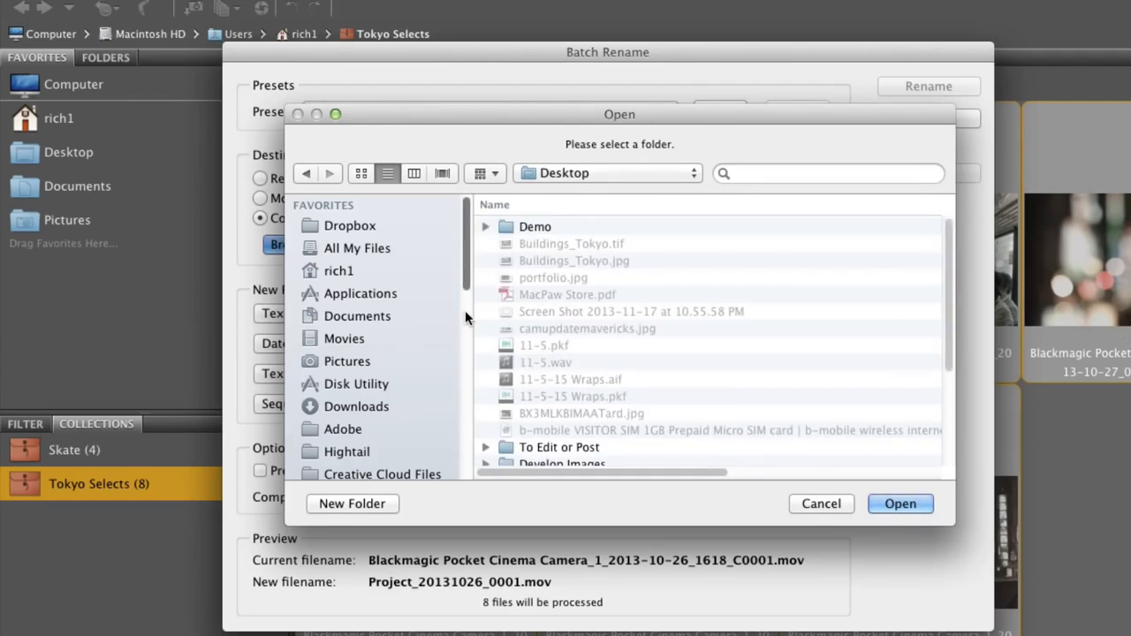
{"action": "left_click", "coordinate": [381, 502]}
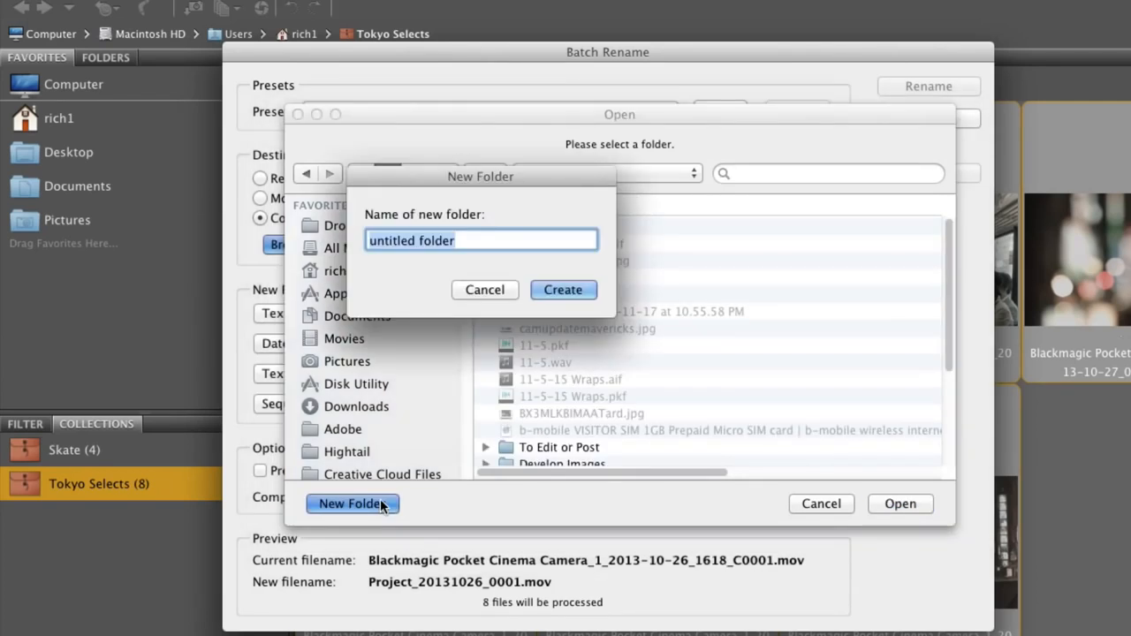
{"action": "type", "text": "T"}
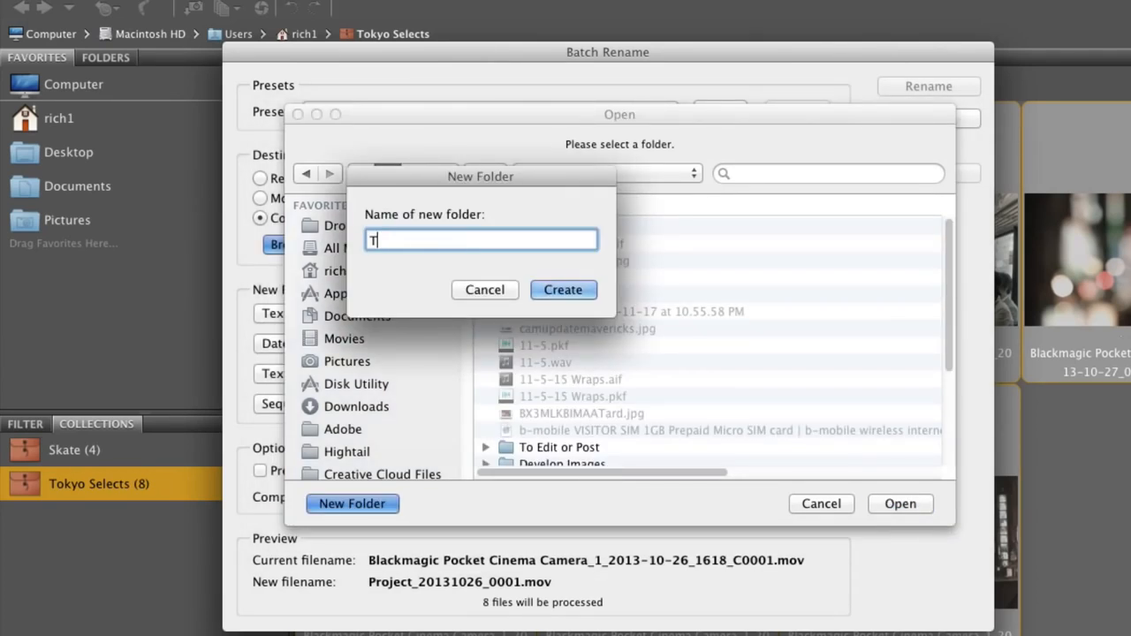
{"action": "type", "text": "okyo_Ro"}
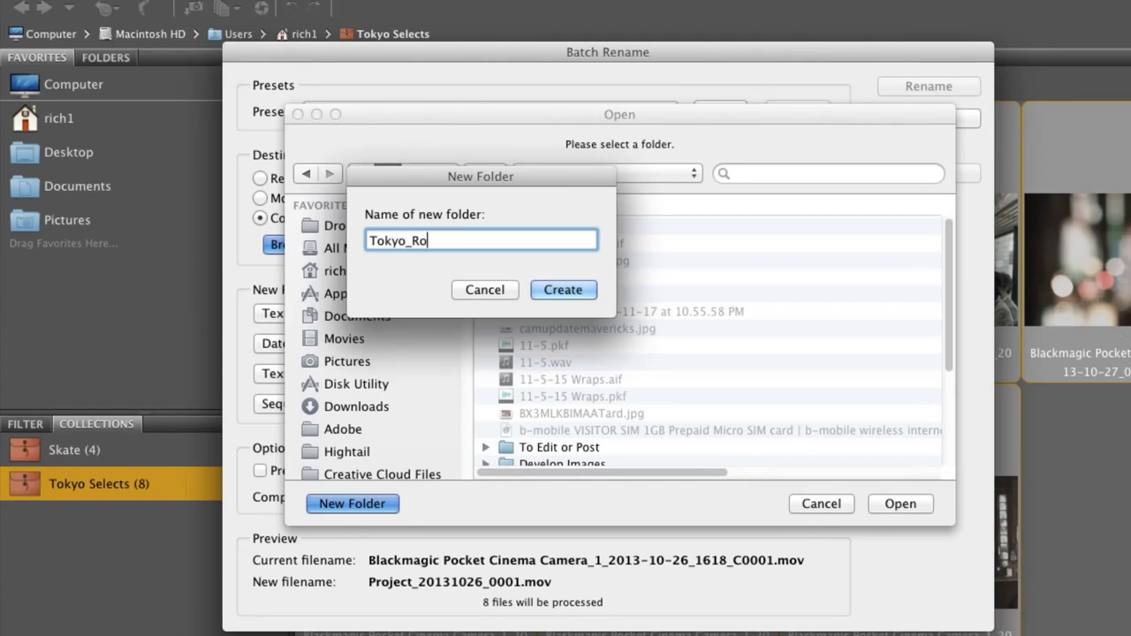
{"action": "type", "text": "ugh_Cut"}
{"action": "key", "text": "Return"}
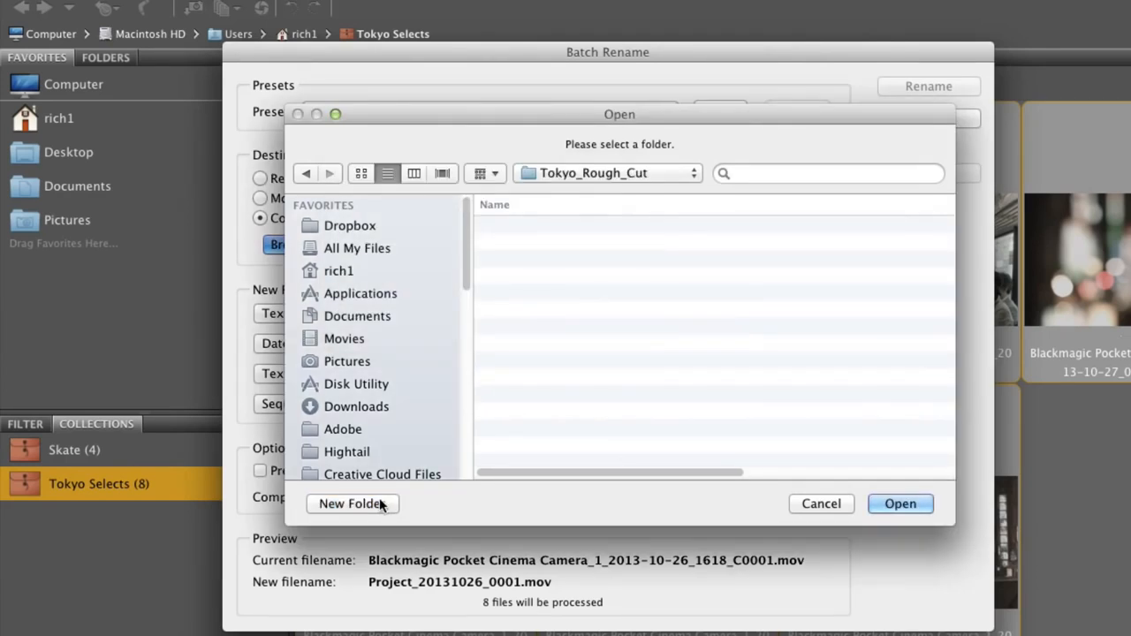
{"action": "left_click", "coordinate": [895, 504]}
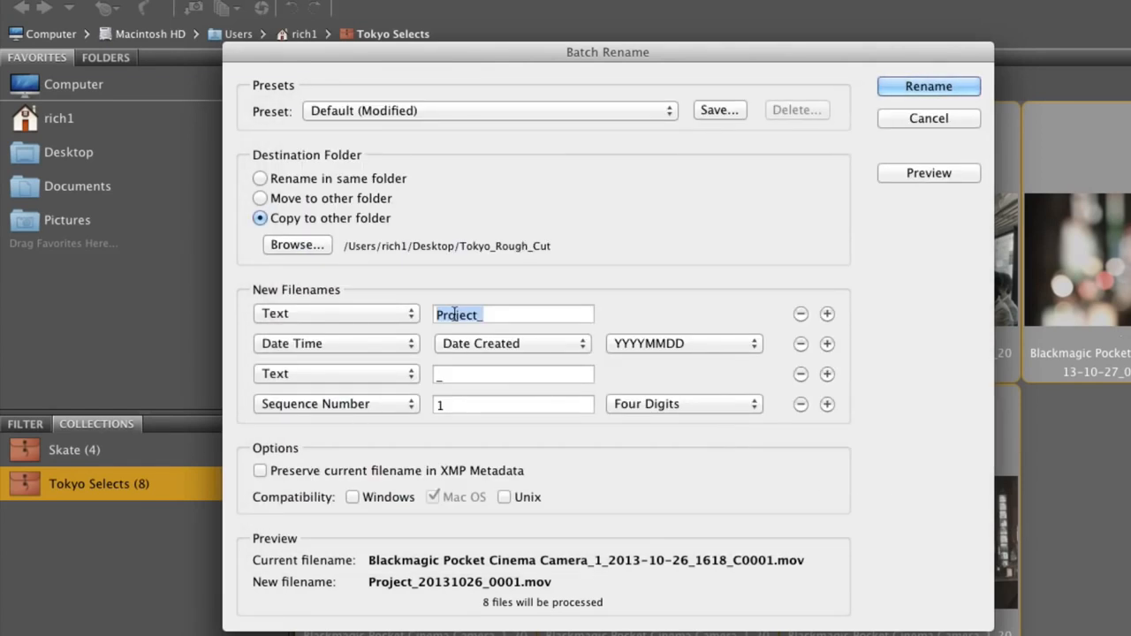
Build the new filenames from only the text Tokyo_Night_ and a three-digit sequence number starting at 1.
{"action": "type", "text": "Tokyo_"}
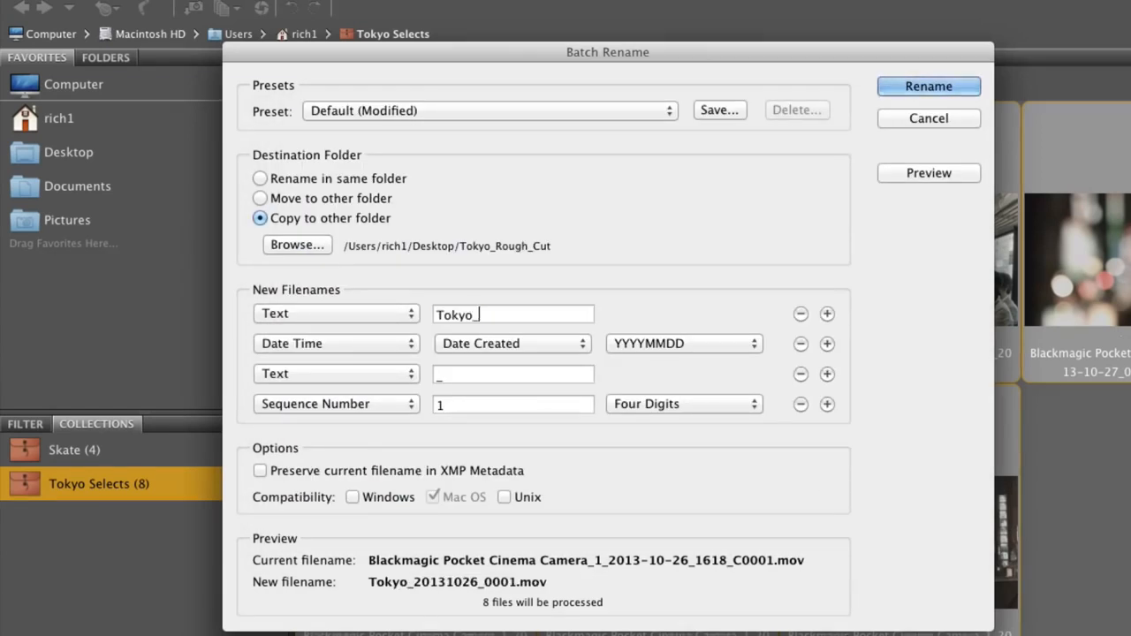
{"action": "type", "text": "Night_"}
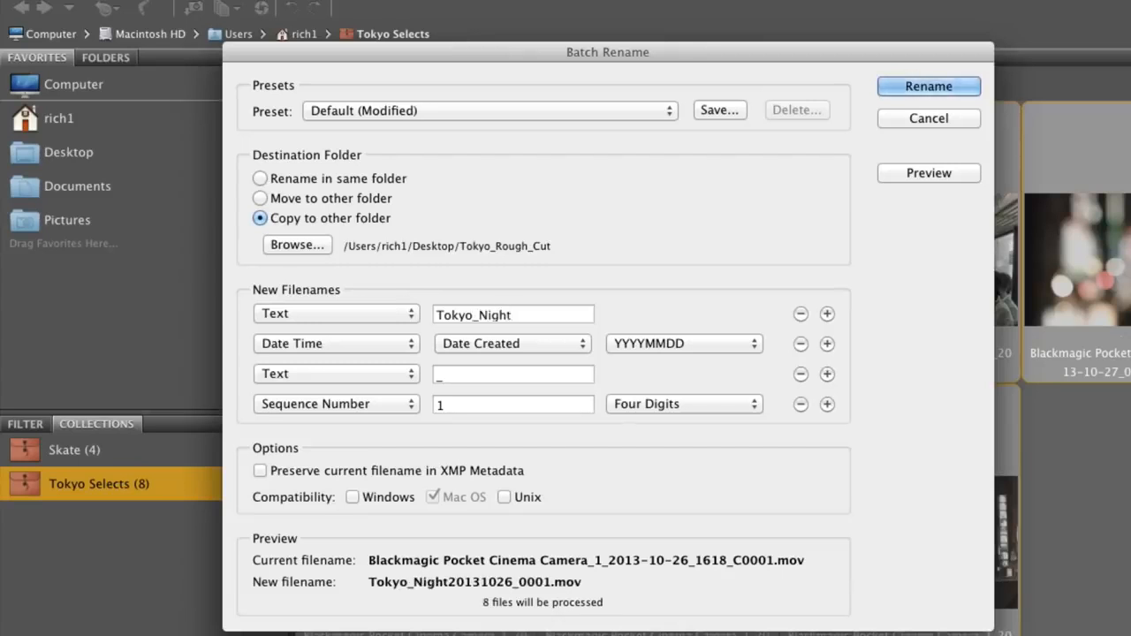
{"action": "left_click", "coordinate": [801, 344]}
{"action": "left_click", "coordinate": [387, 349]}
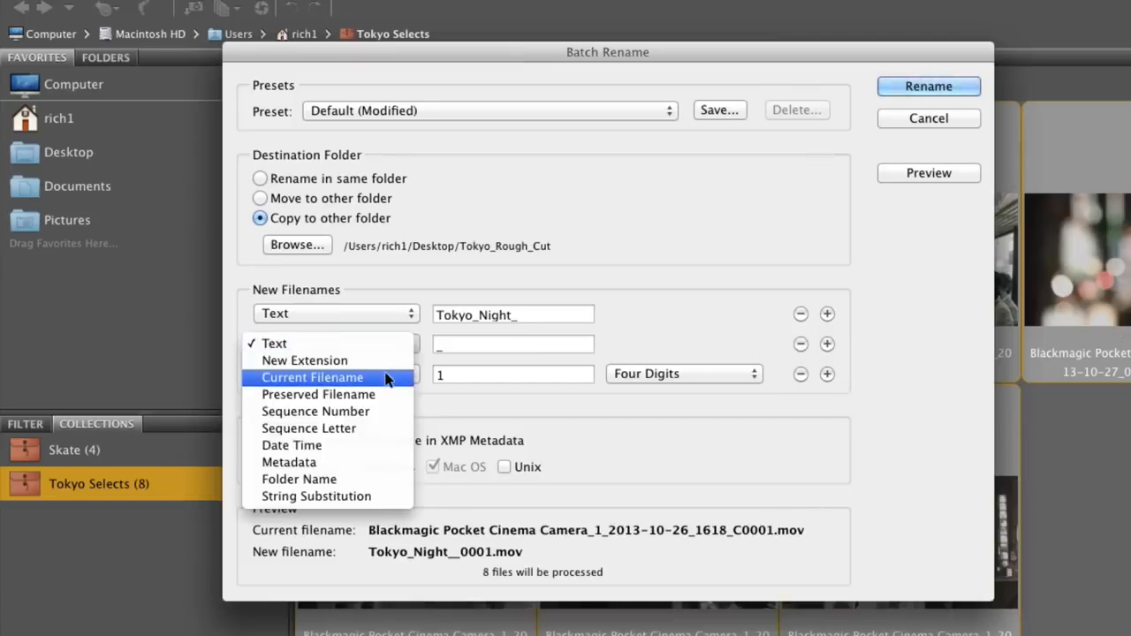
{"action": "left_click", "coordinate": [386, 412]}
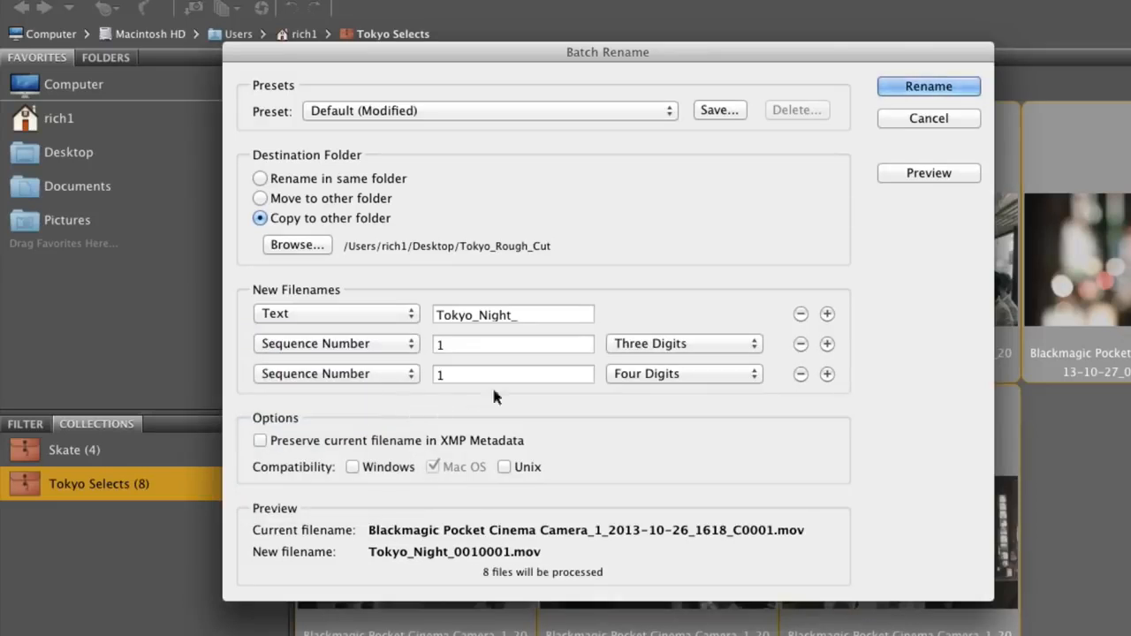
{"action": "left_click", "coordinate": [801, 374]}
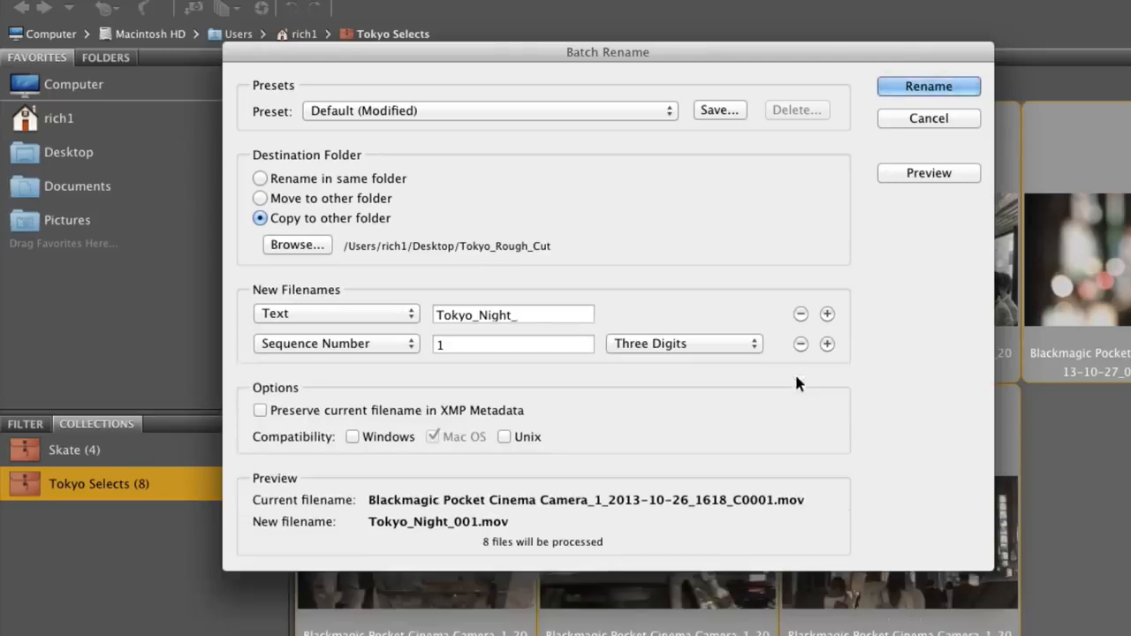
Preserve the current filename in XMP metadata, enable Windows compatibility and run the batch rename.
{"action": "left_click", "coordinate": [259, 410]}
{"action": "left_click", "coordinate": [353, 436]}
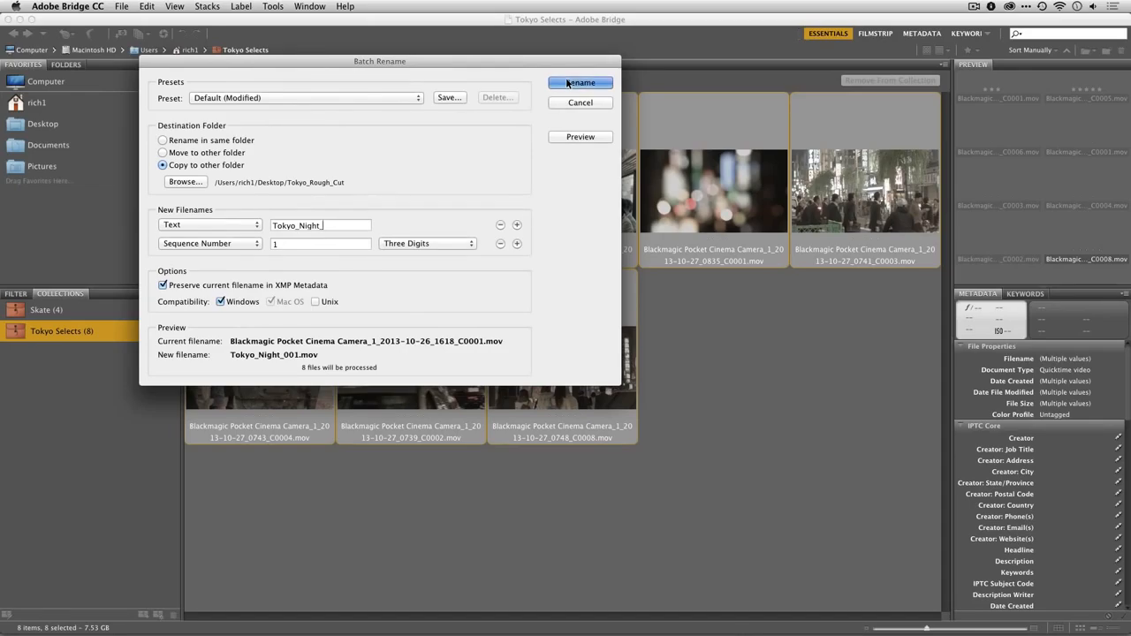
{"action": "left_click", "coordinate": [902, 86]}
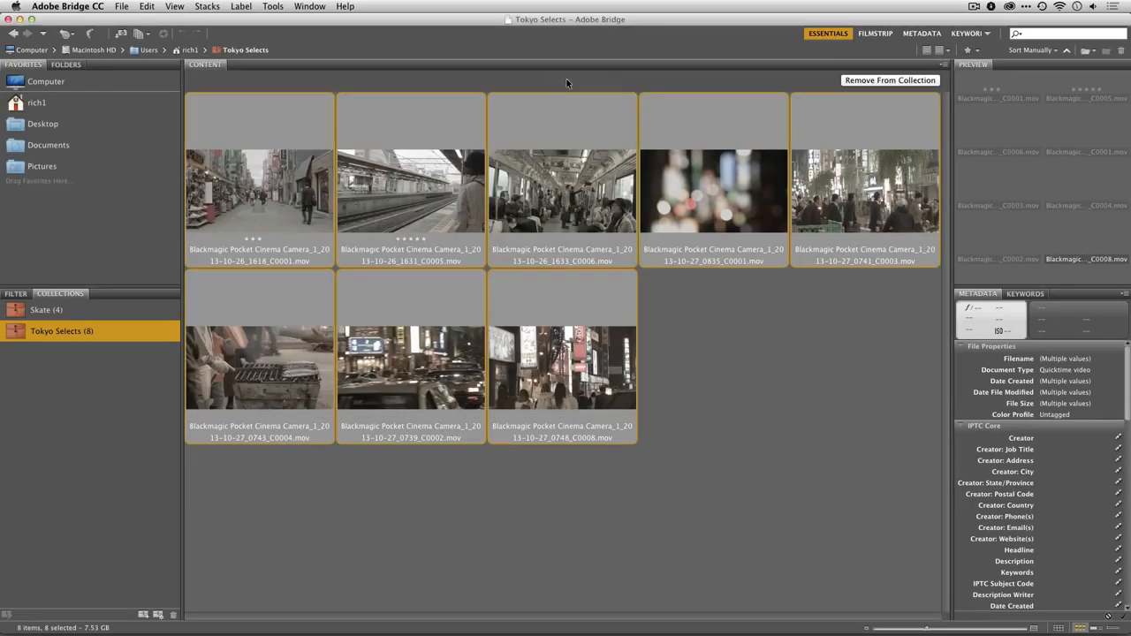